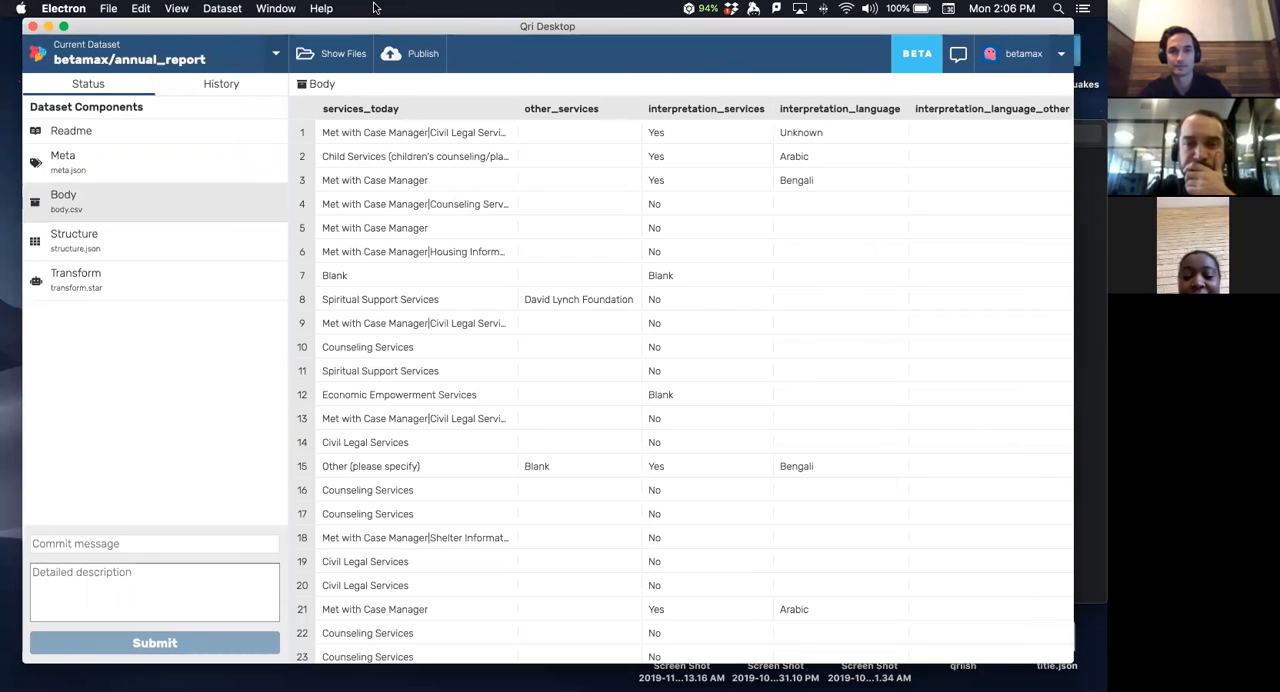
# - Open the annual_report dataset's Meta component and copy its full Access URL
pyautogui.moveTo(365, 28); pyautogui.dragTo(363, 40)
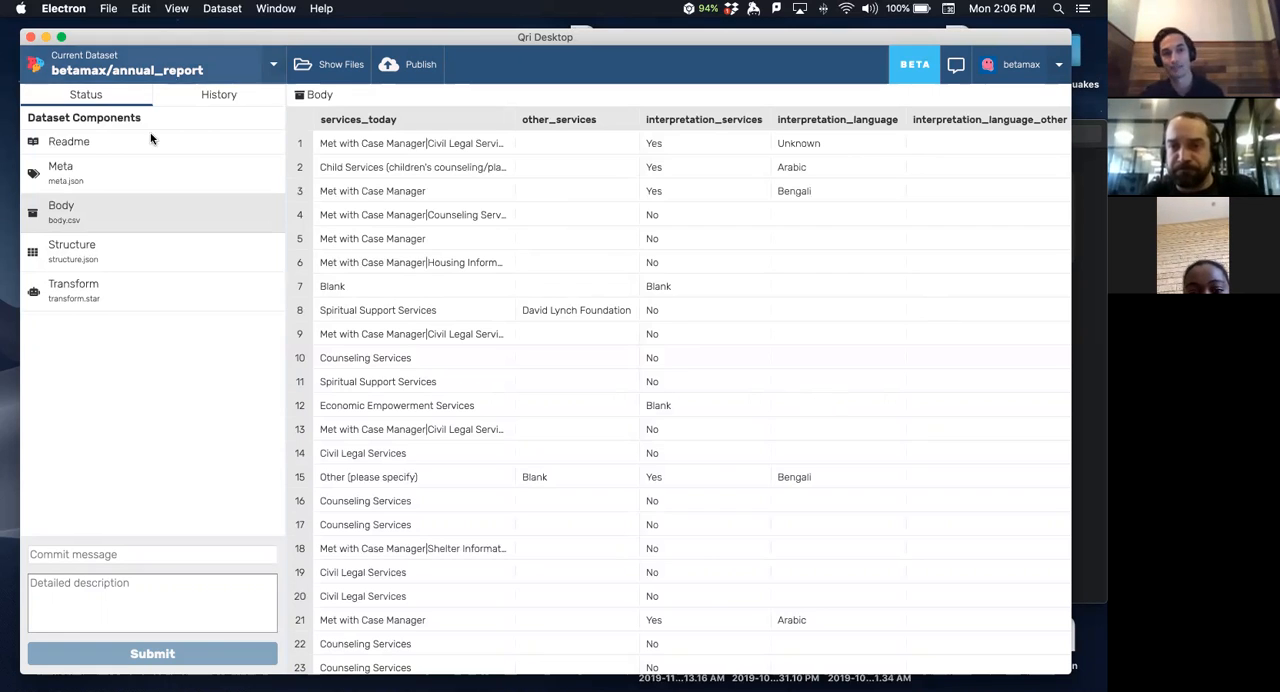
pyautogui.click(96, 177)
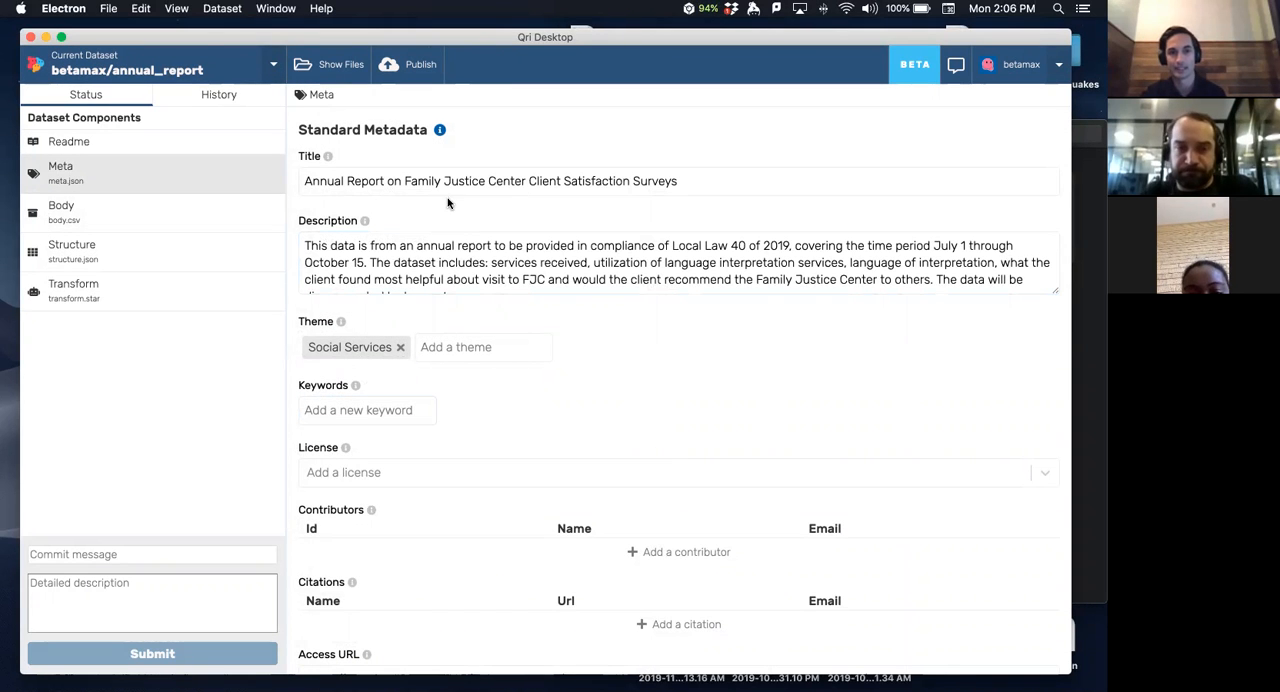
pyautogui.scroll(-5, 379, 210)
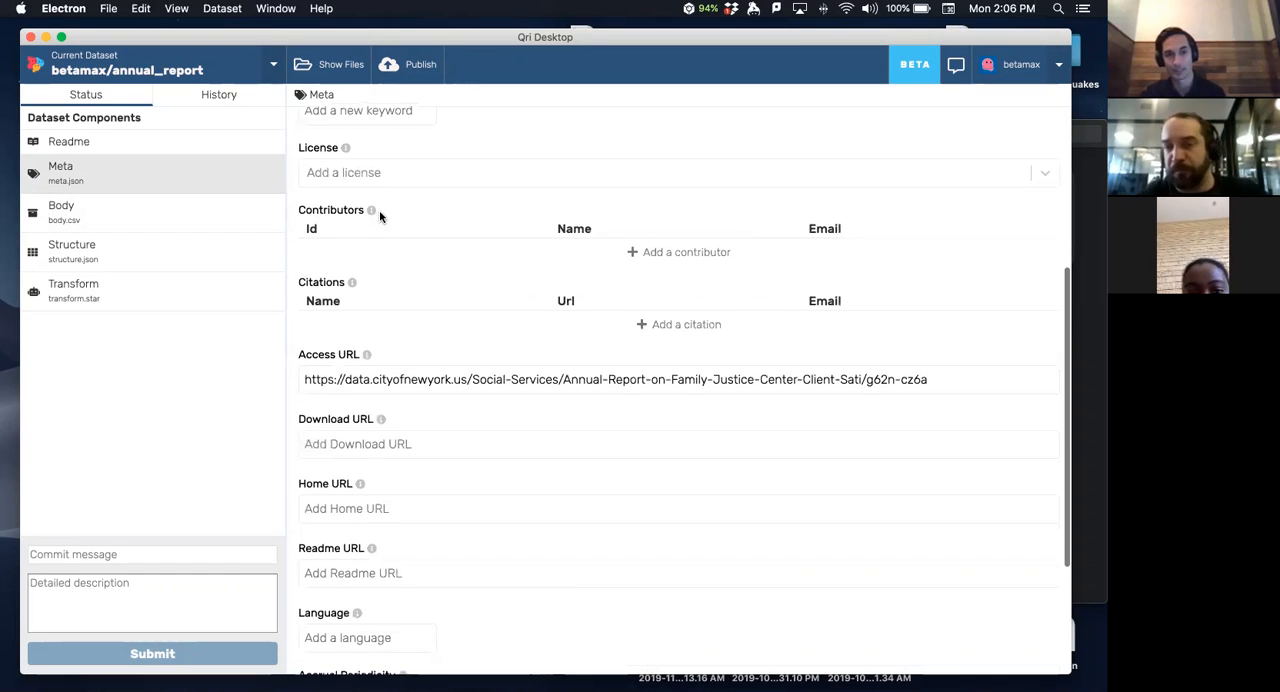
pyautogui.tripleClick(310, 380)
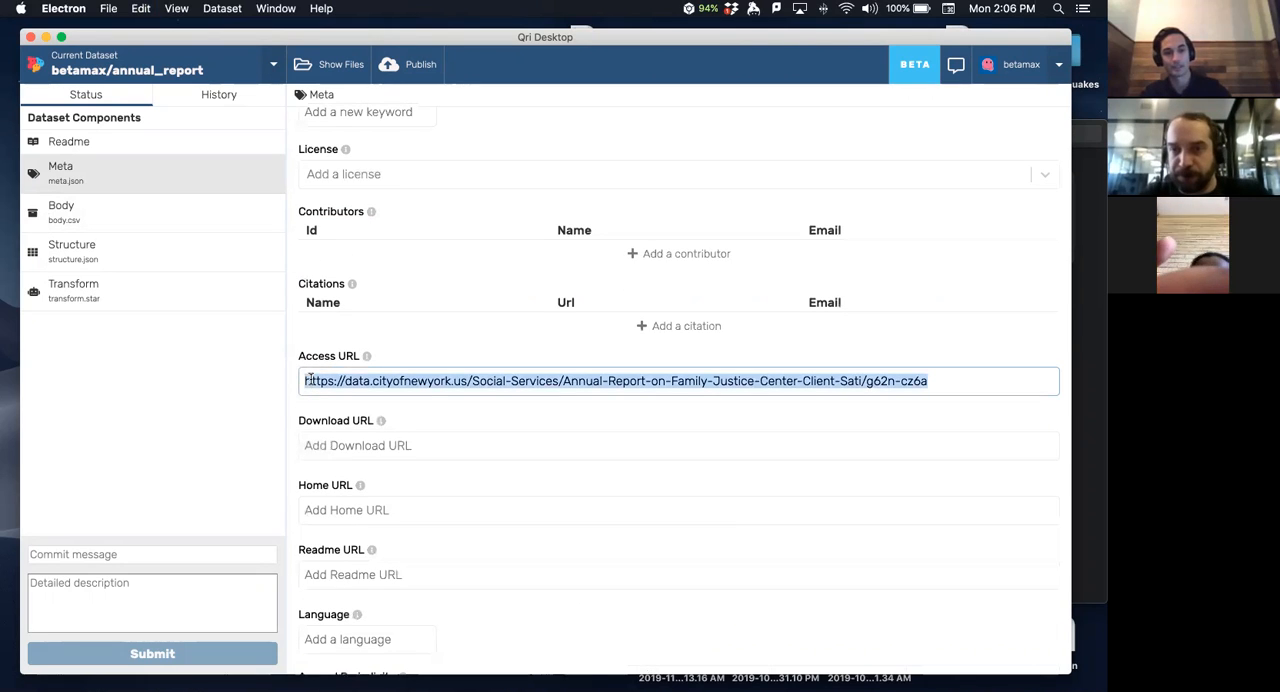
# - Switch to Safari and open the copied Access URL in a new browser tab
pyautogui.press('super+Tab')
pyautogui.press('super+Tab')
pyautogui.press('super+Tab')
pyautogui.press('super+Tab')
pyautogui.press('super+Tab')
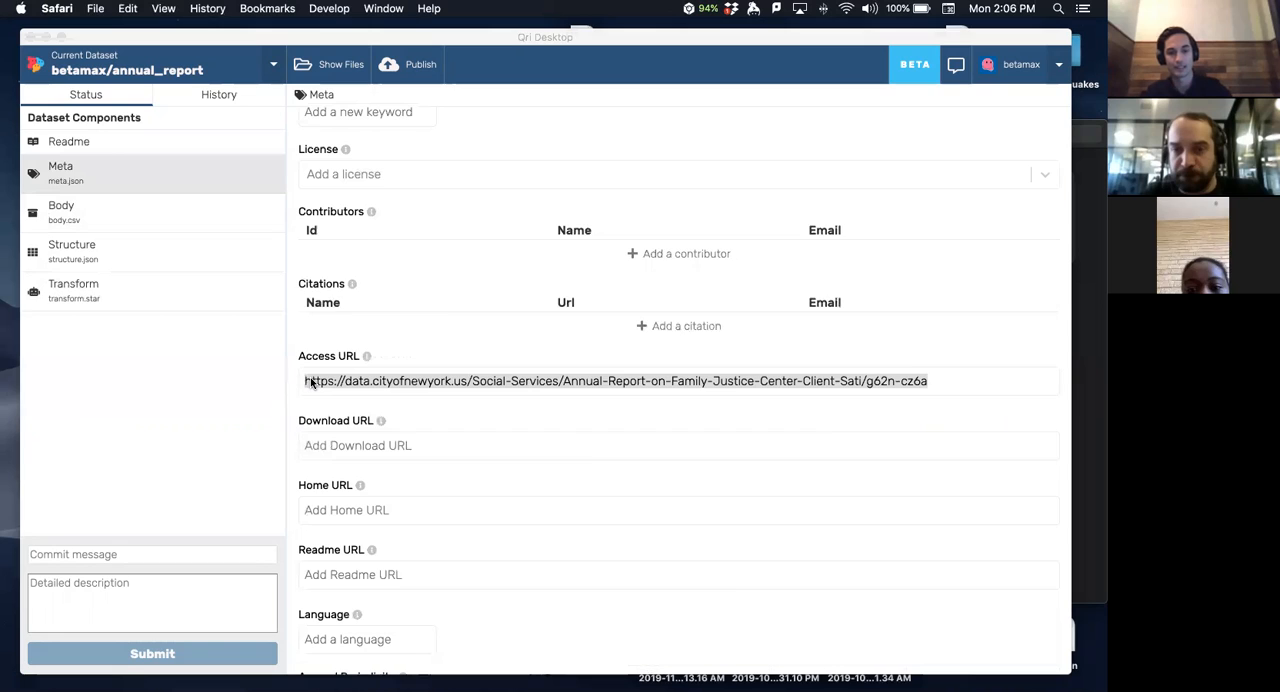
pyautogui.press('super+t')
pyautogui.press('super+v')
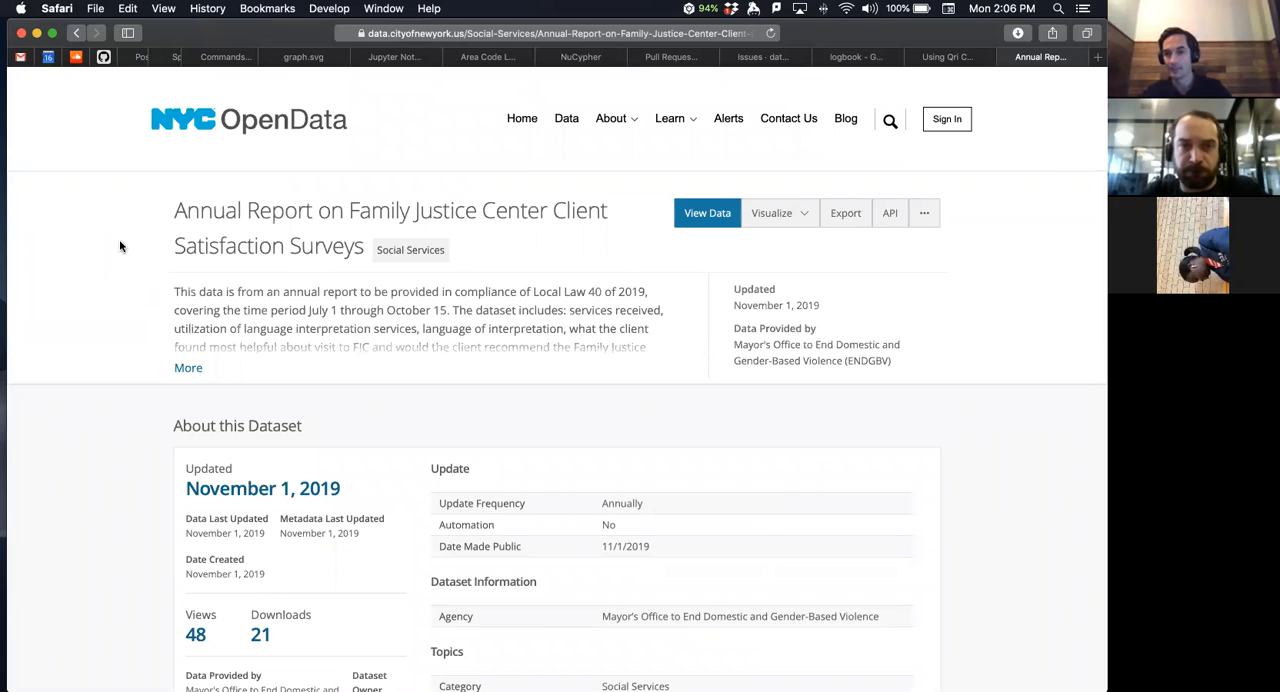
# - Return to Qri Desktop, view the annual_report dataset's commit history, and go back to its status view
pyautogui.press('super+Tab')
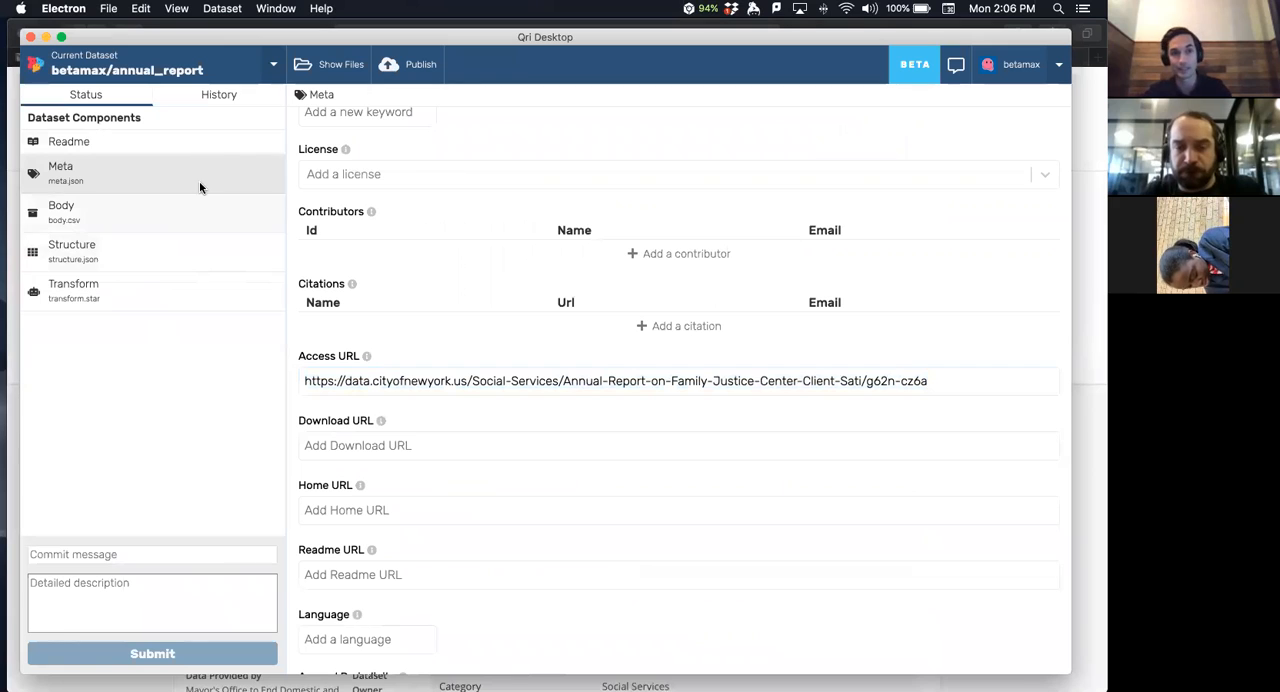
pyautogui.click(210, 97)
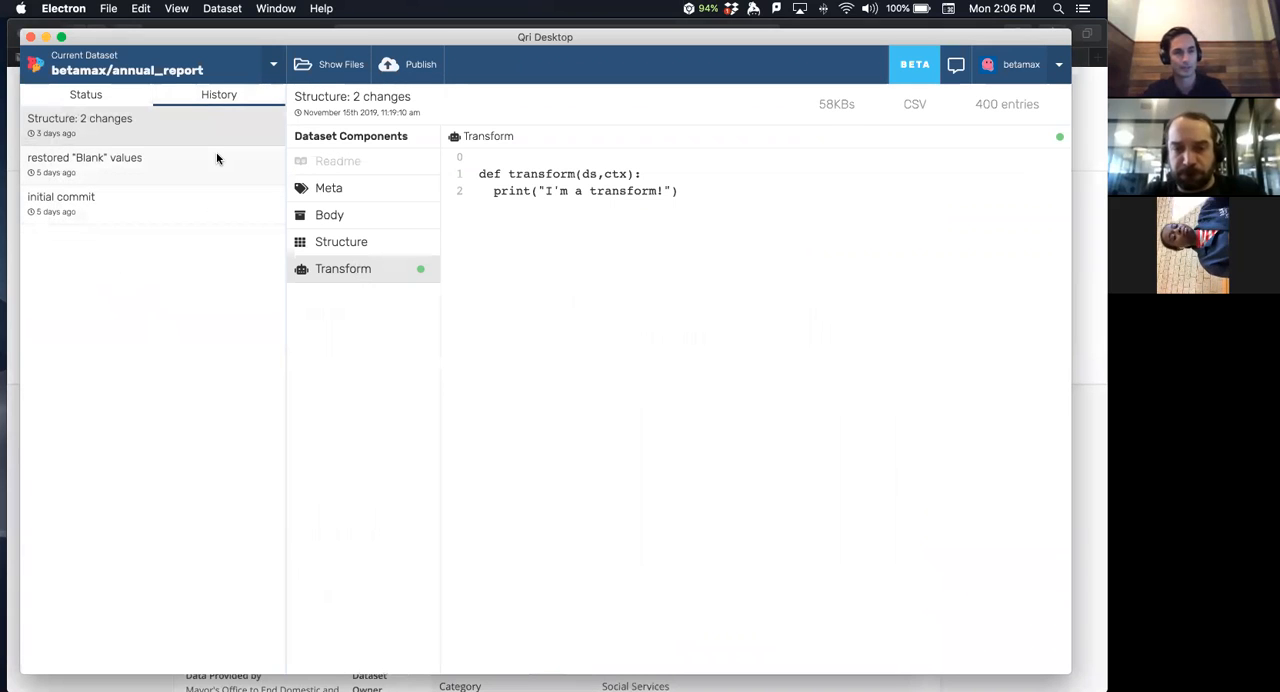
pyautogui.click(86, 94)
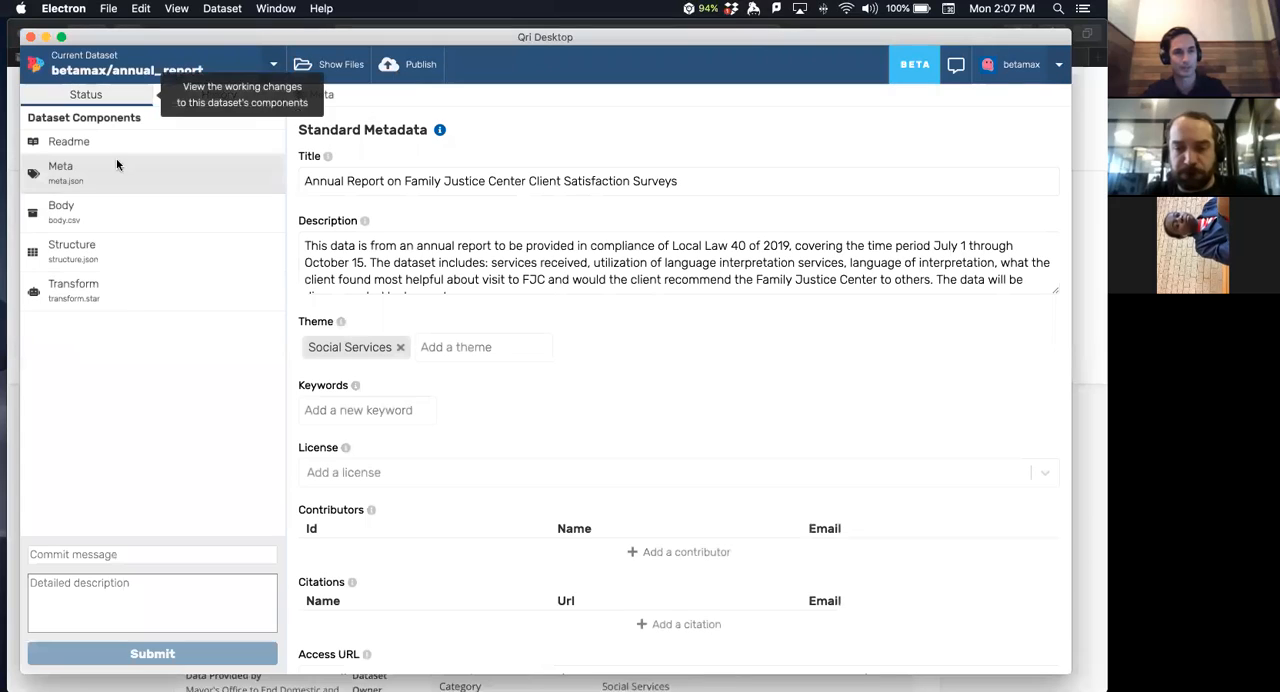
# - Open the dataset's Body component and inspect the services_today column's data type and frequency chart
pyautogui.click(116, 229)
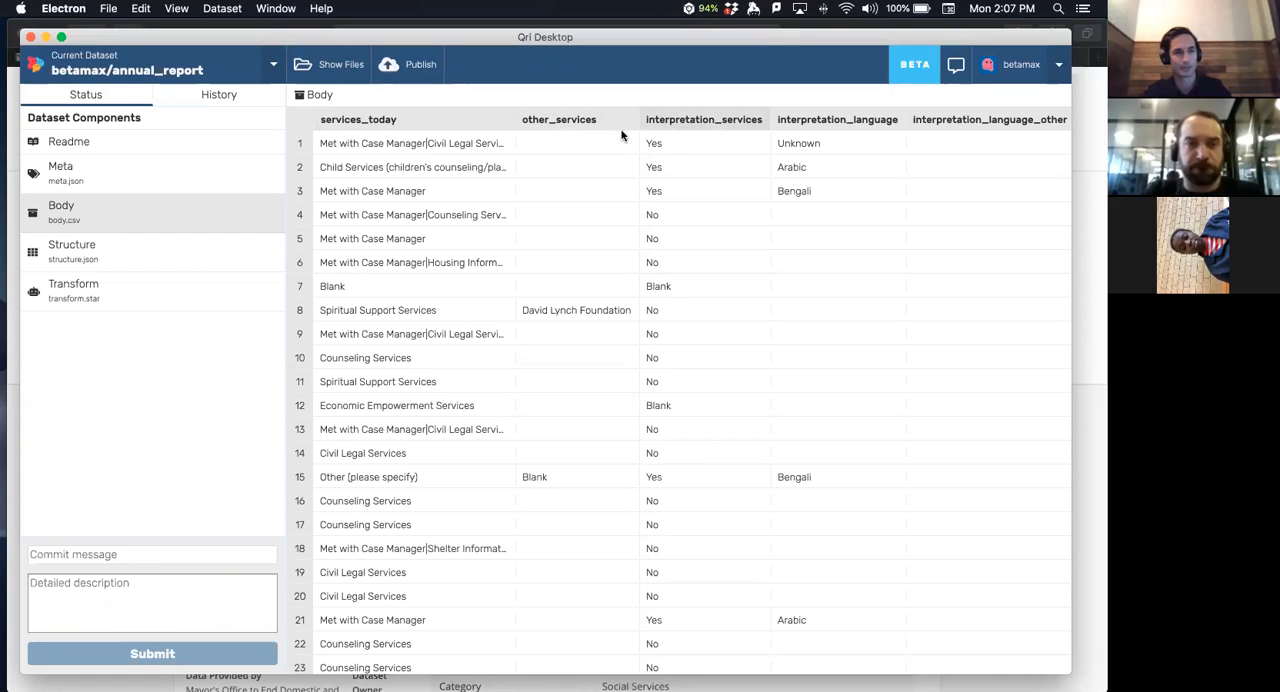
pyautogui.click(420, 128)
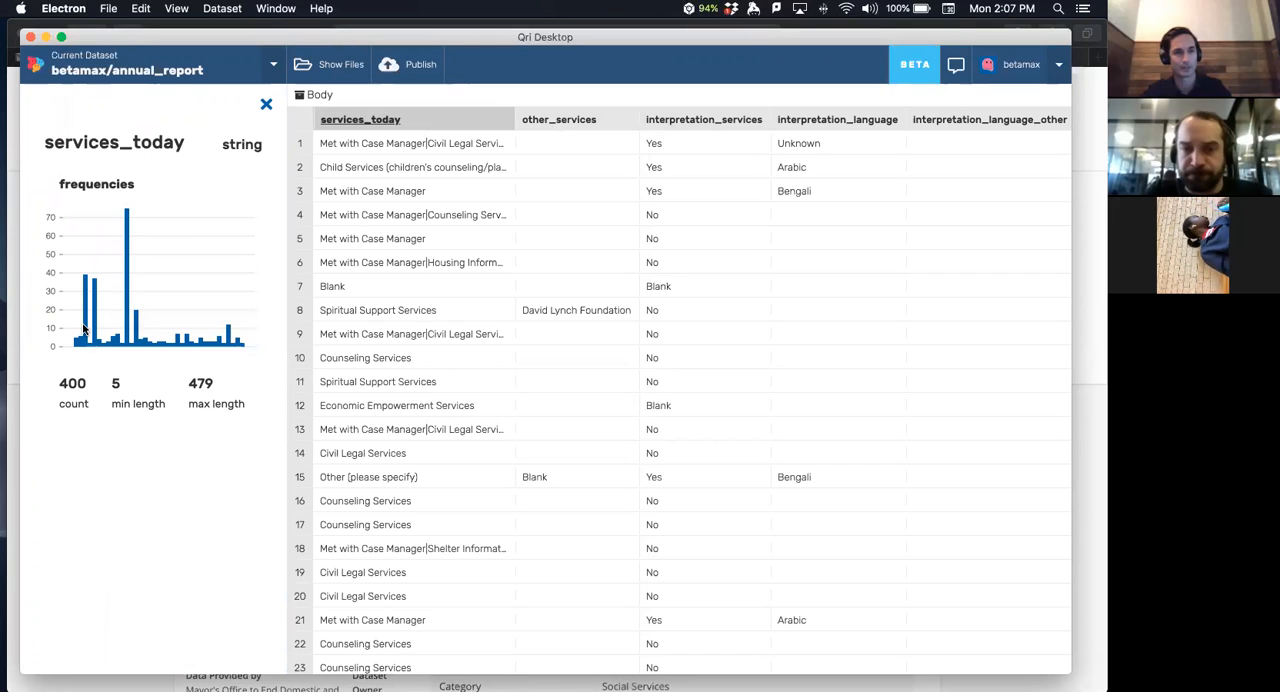
pyautogui.moveTo(86, 292)
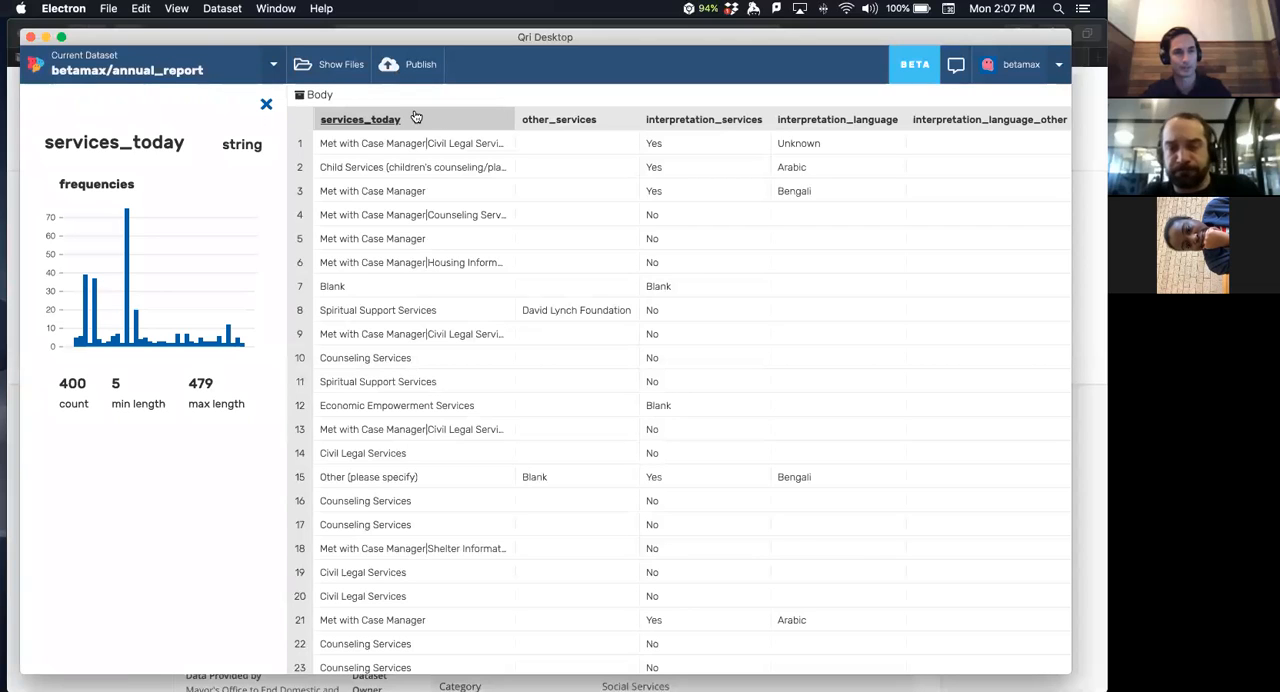
pyautogui.doubleClick(228, 144)
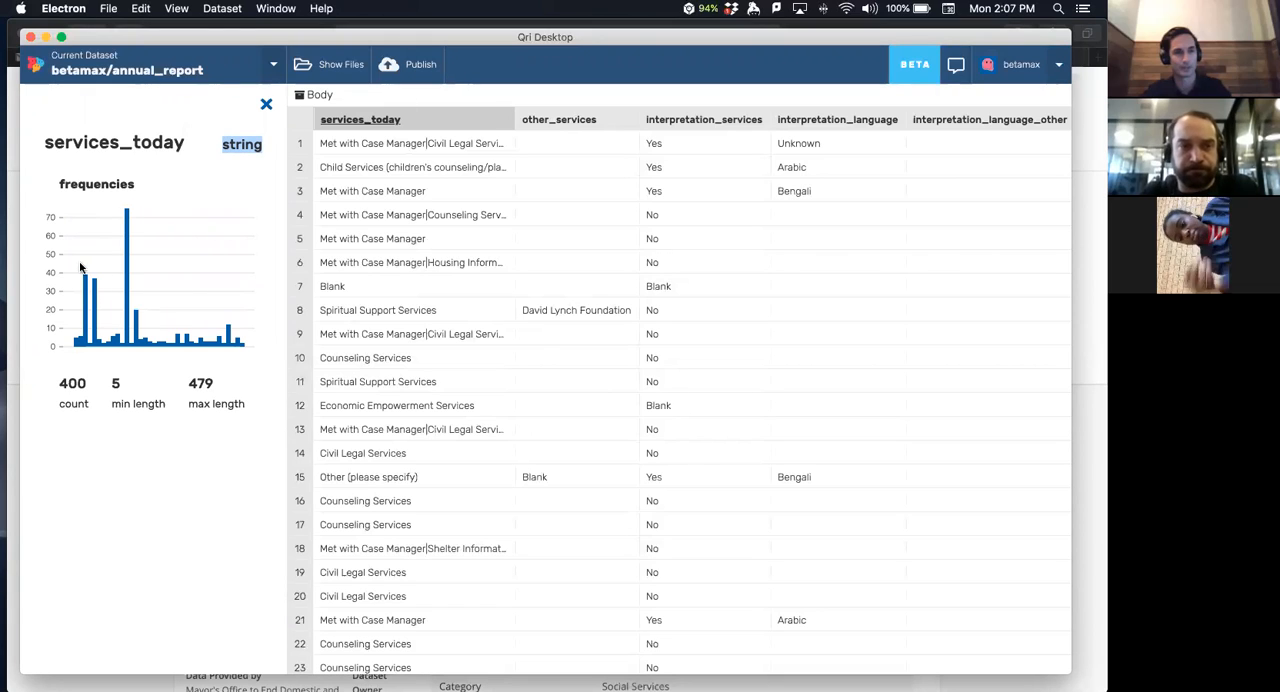
pyautogui.moveTo(76, 343)
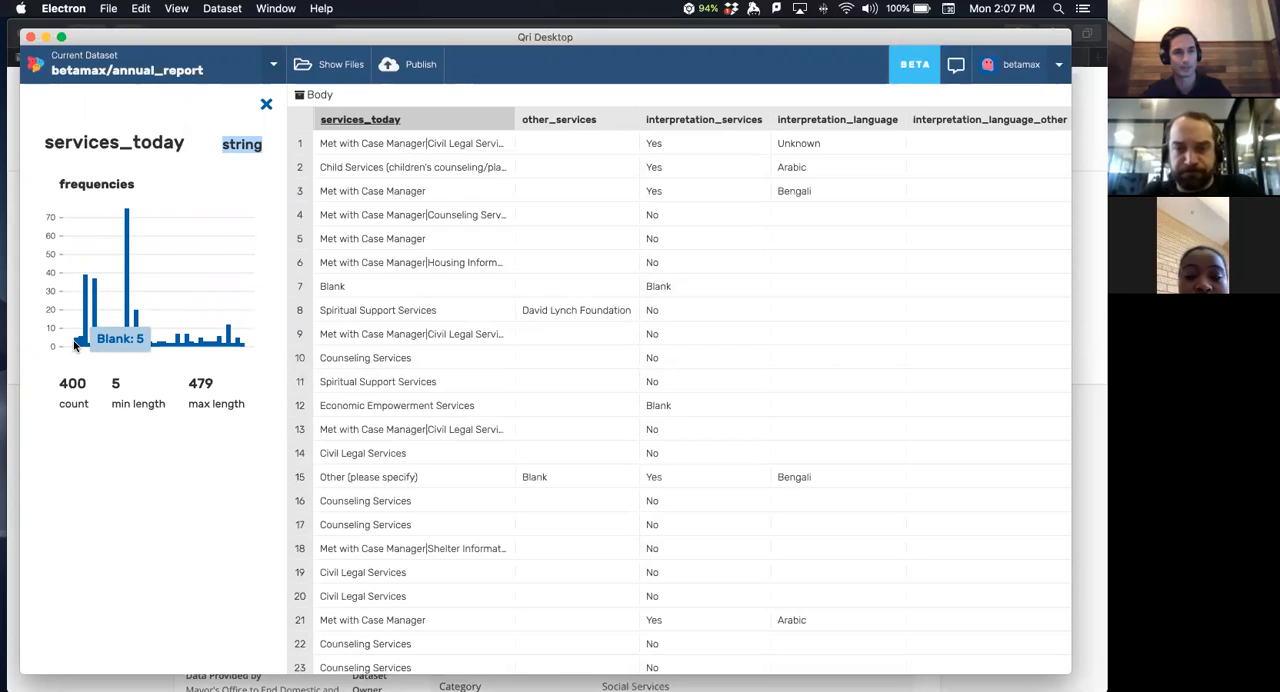
pyautogui.moveTo(125, 262)
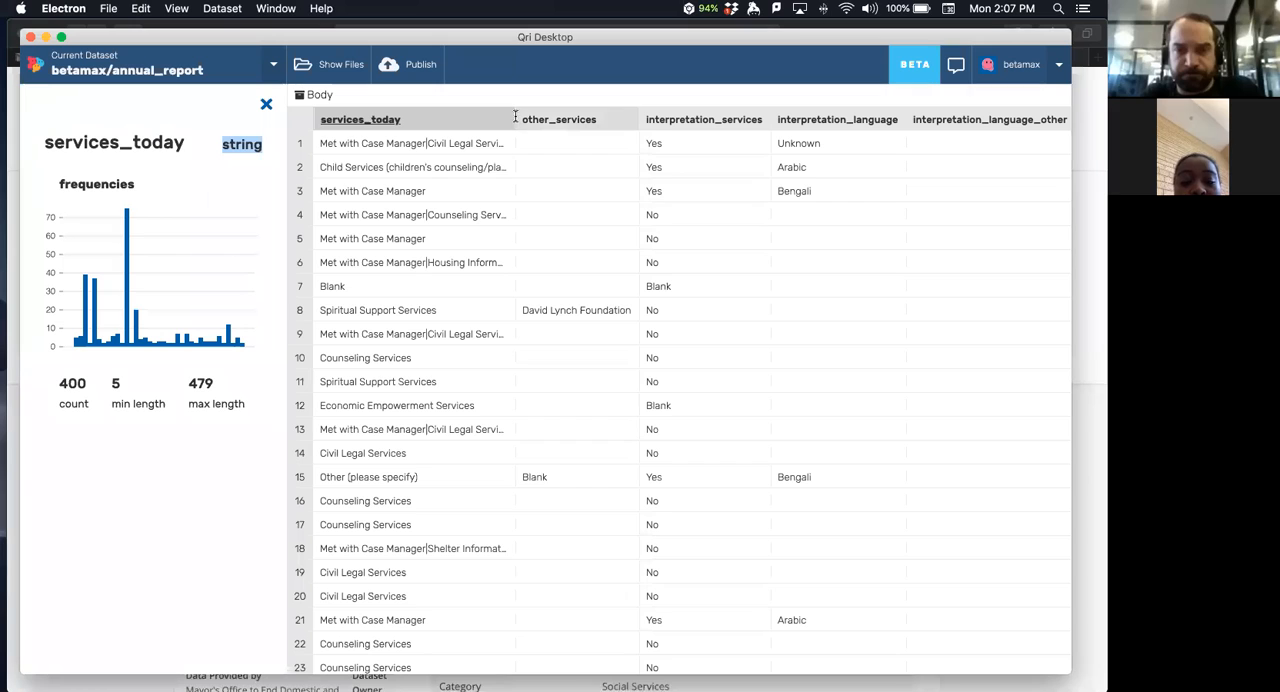
# - Examine the combined service values in further body rows against the services_today frequency chart
pyautogui.scroll(-10, 471, 257)
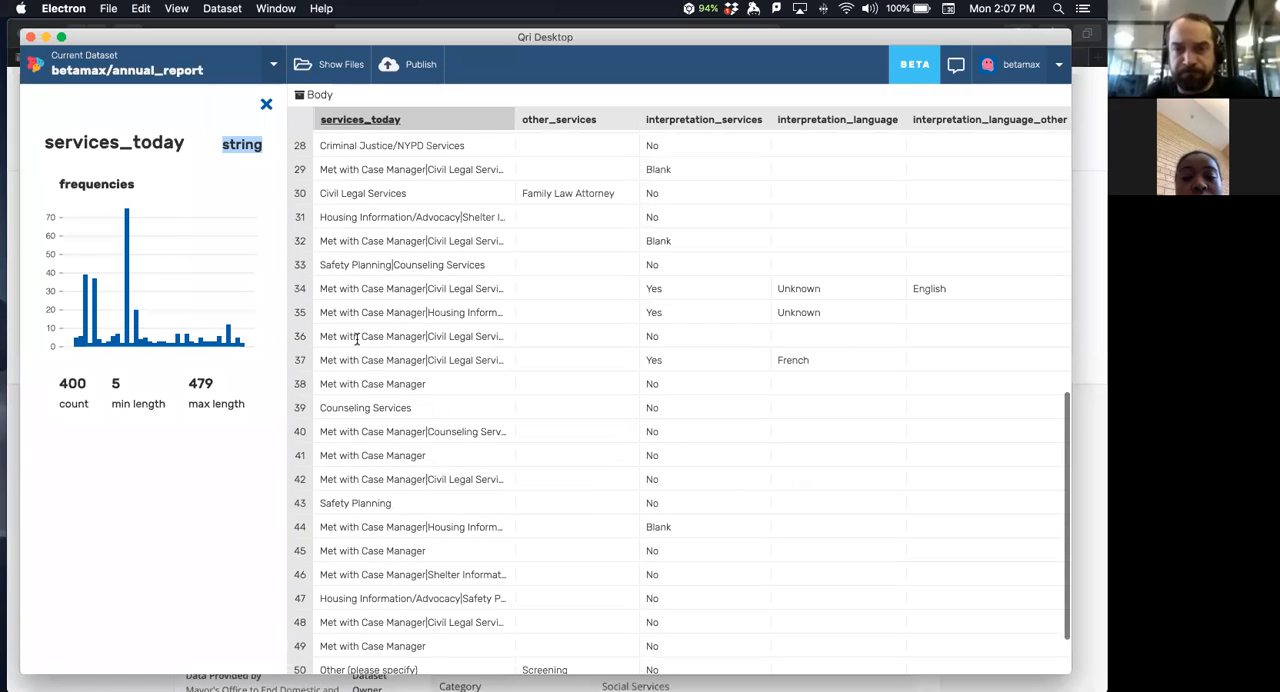
pyautogui.moveTo(428, 288); pyautogui.dragTo(475, 282)
pyautogui.moveTo(406, 262); pyautogui.dragTo(471, 263)
pyautogui.click(456, 324)
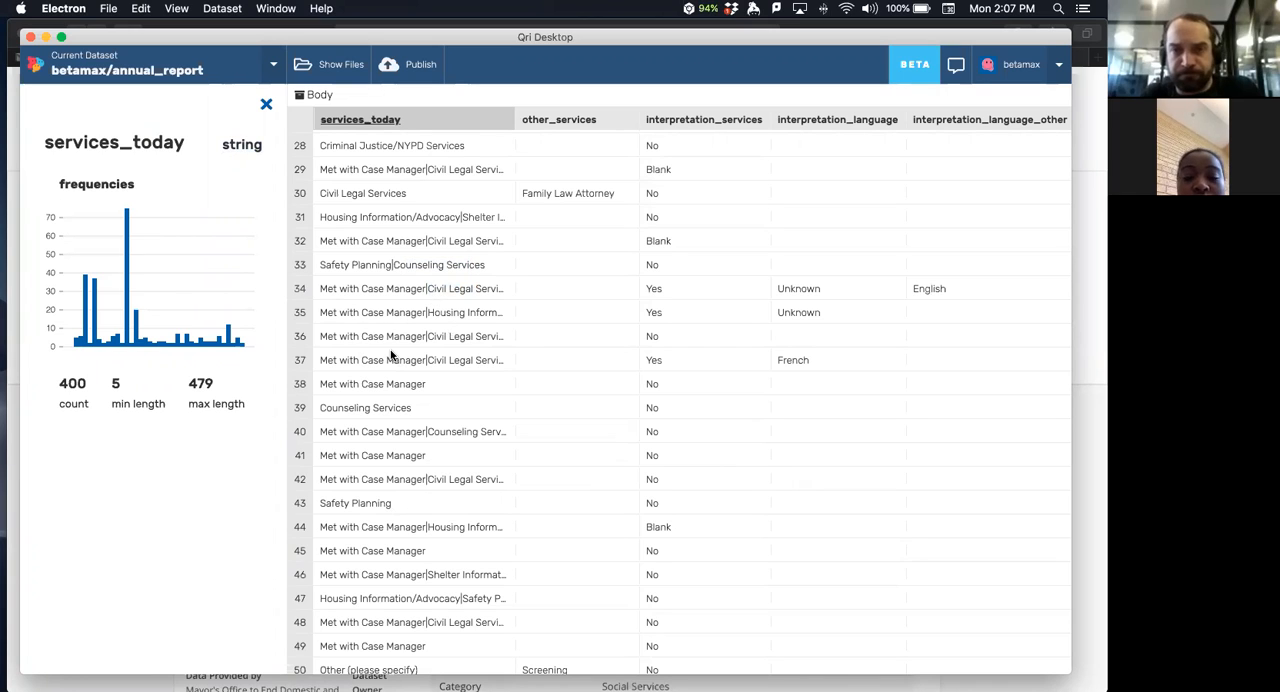
pyautogui.moveTo(138, 342)
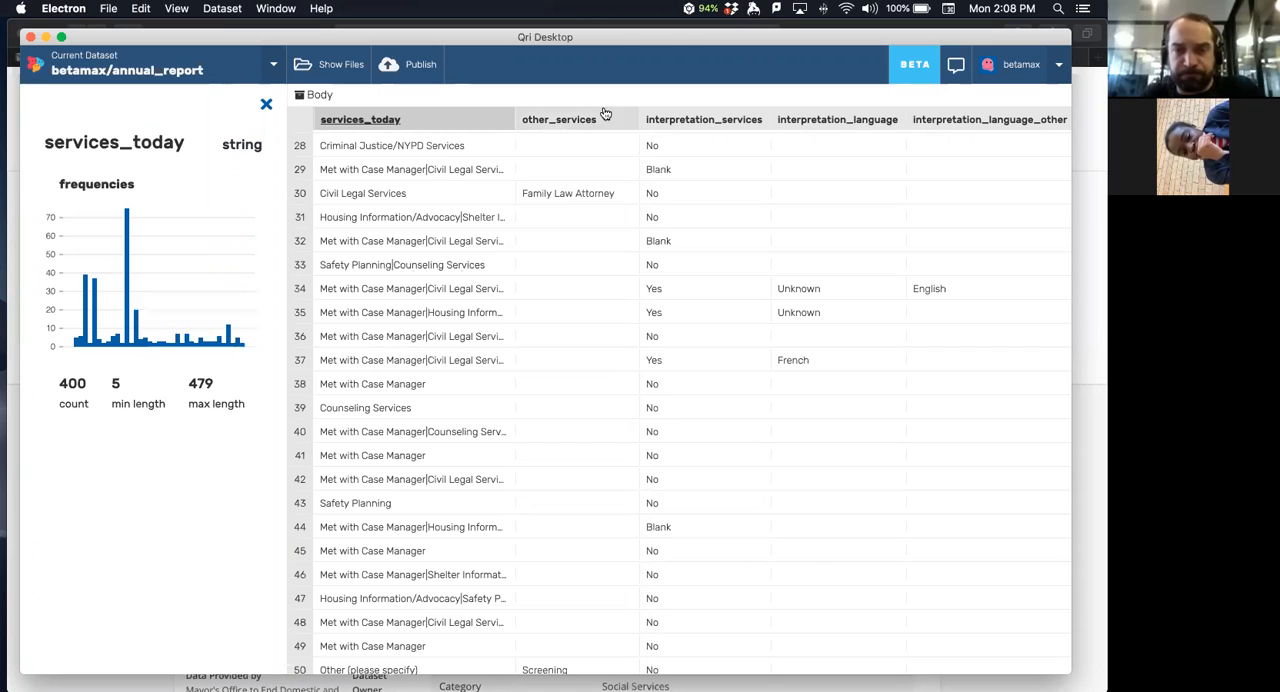
# - Show the interpretation_services column's statistics and inspect each bar of its frequency chart
pyautogui.click(678, 128)
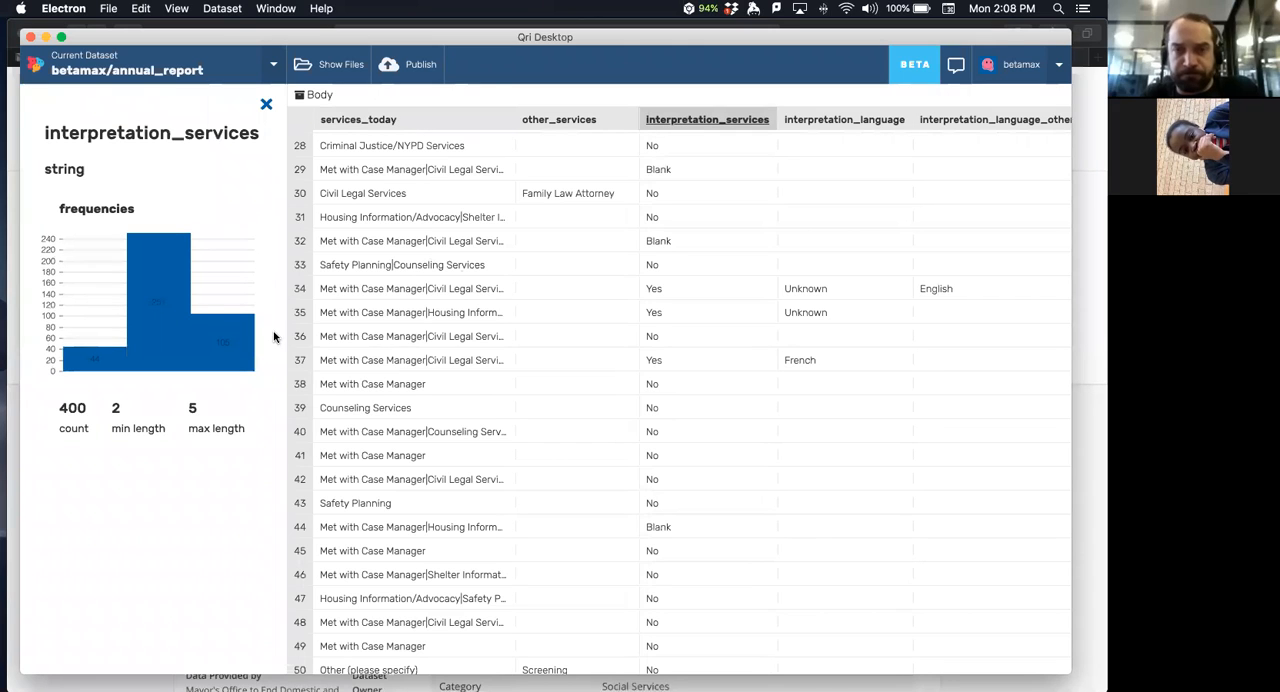
pyautogui.moveTo(88, 376)
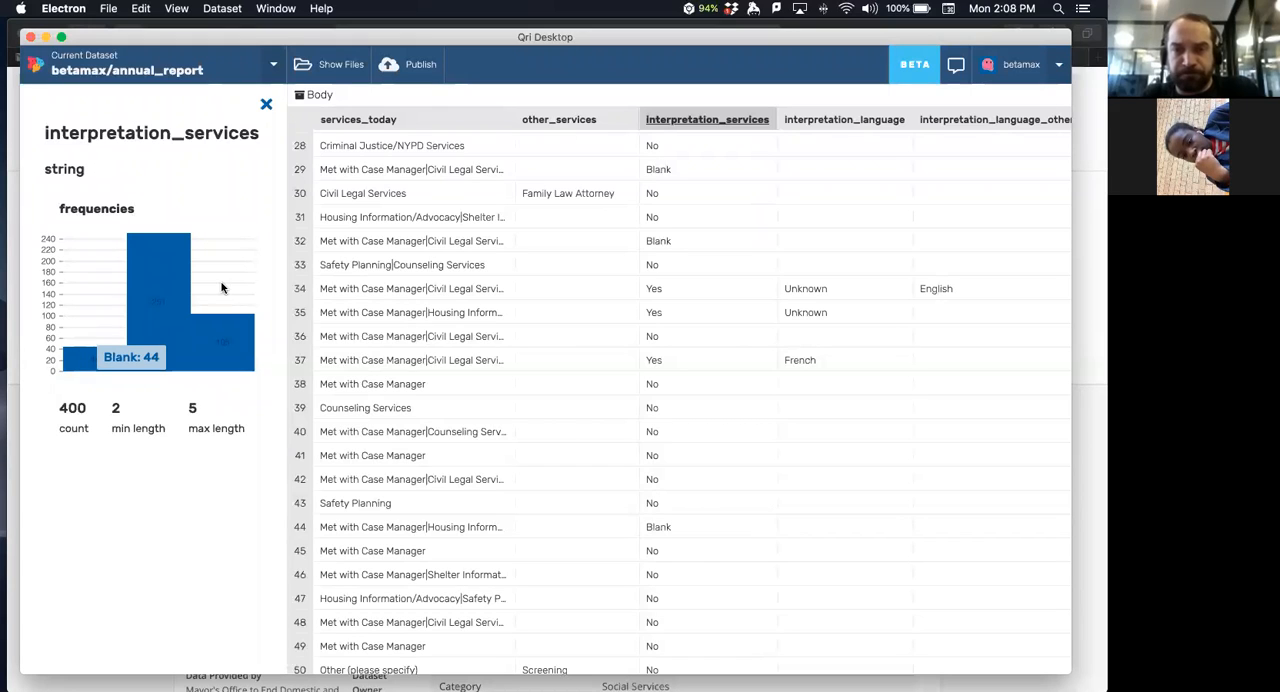
pyautogui.moveTo(167, 286)
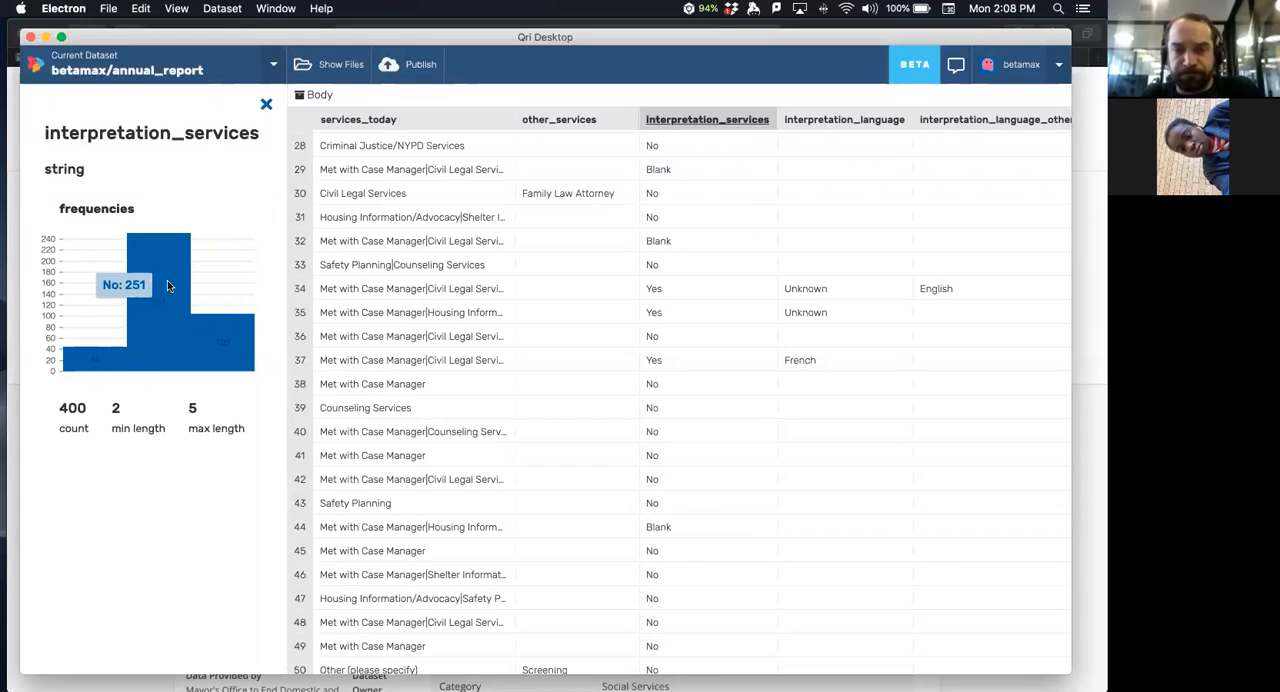
pyautogui.moveTo(226, 338)
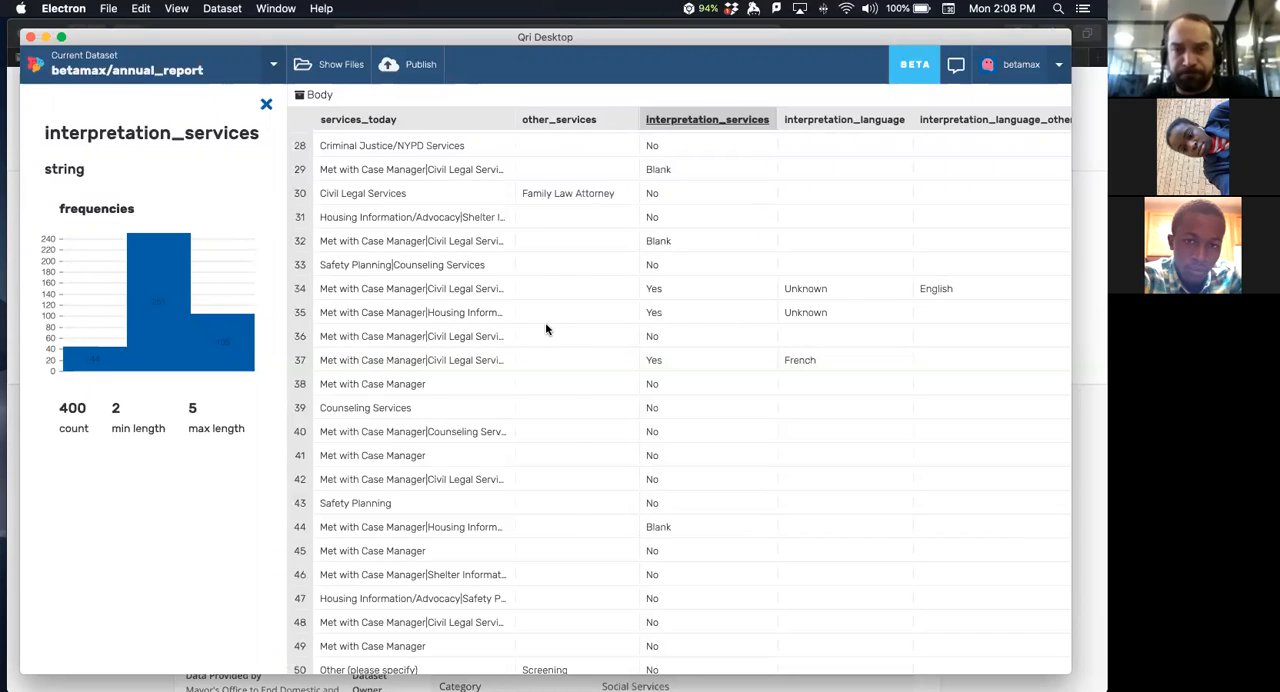
# - View the statistics of the interpretation_language, interpretation_language_other and recommend_fjc columns in turn
pyautogui.hscroll(5, 545, 325)
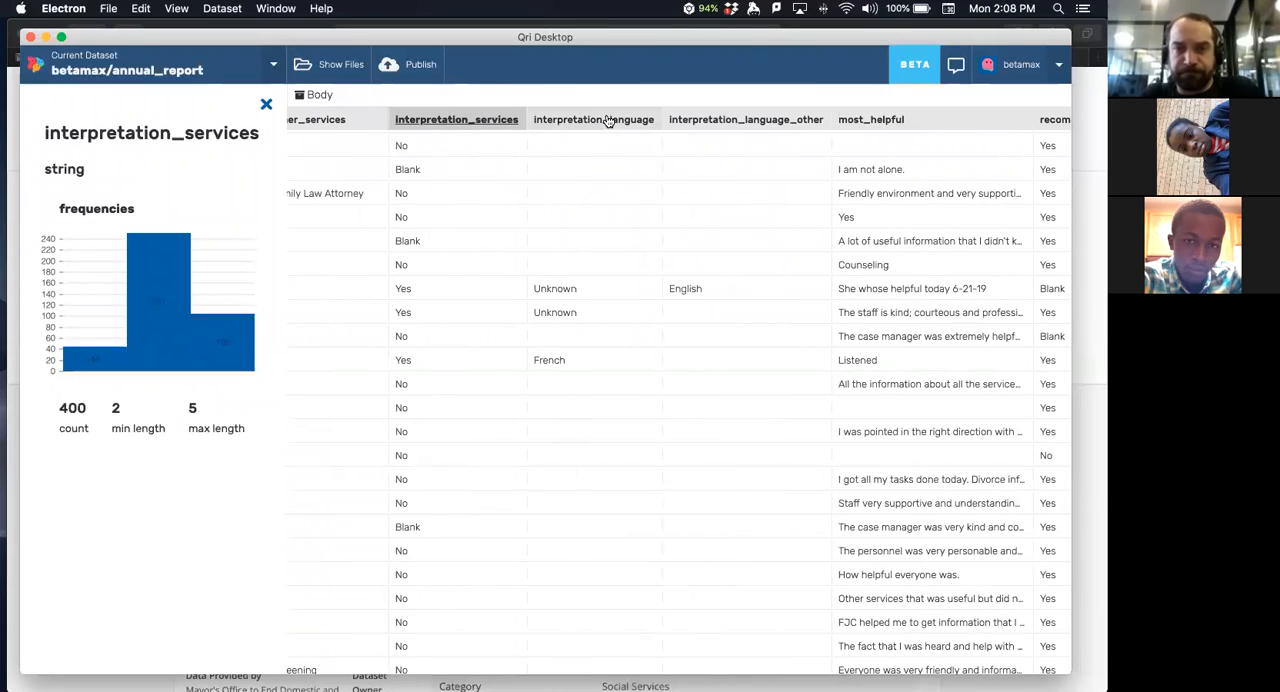
pyautogui.click(607, 120)
pyautogui.click(706, 121)
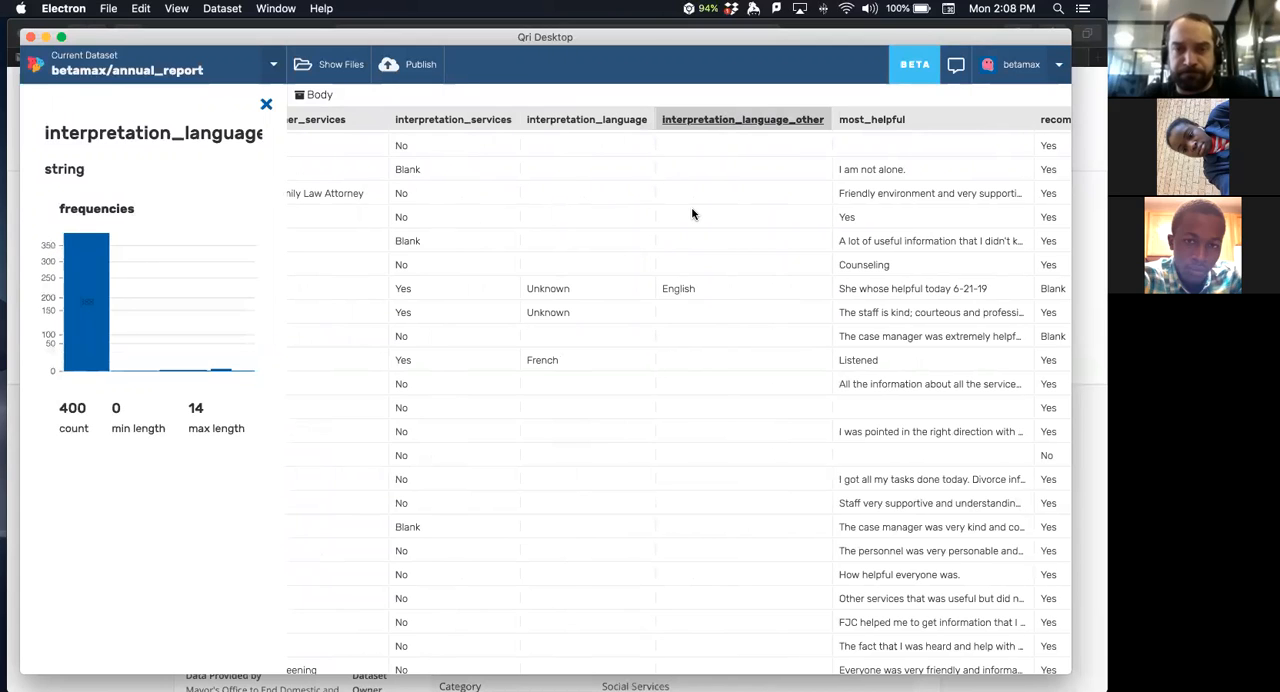
pyautogui.hscroll(6, 692, 214)
pyautogui.click(780, 121)
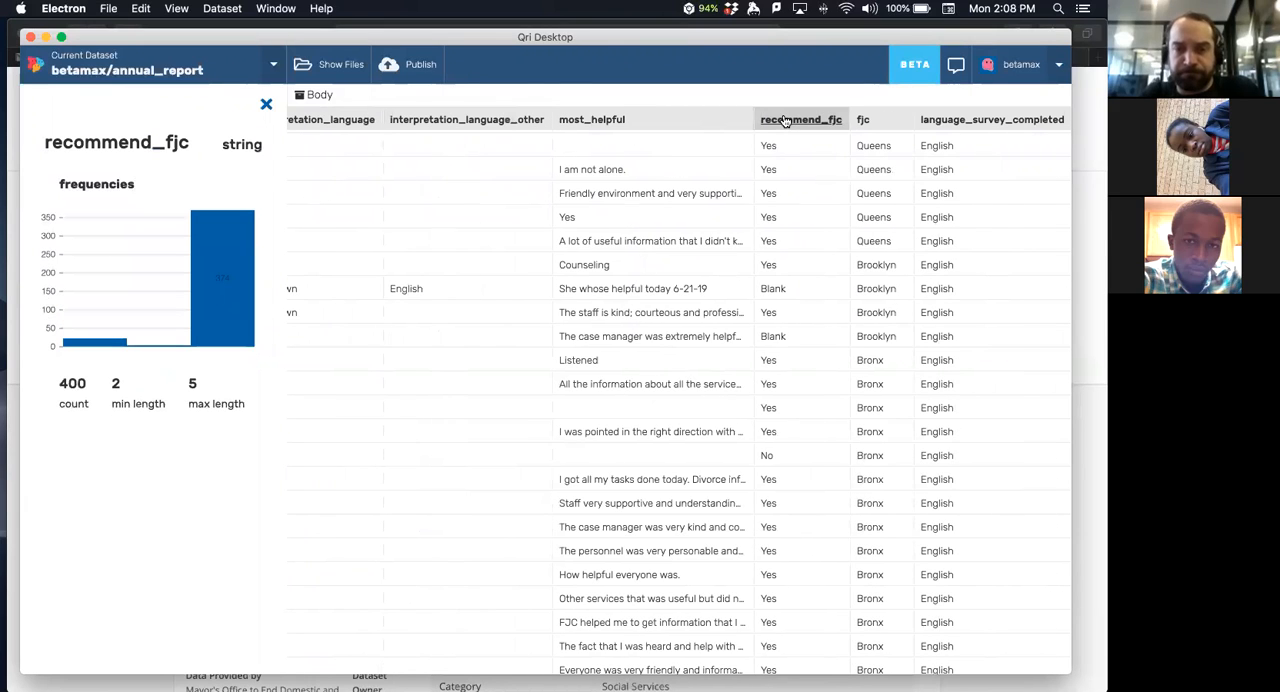
# - Switch the current dataset to fdn_grants_2016 from the local datasets
pyautogui.click(172, 58)
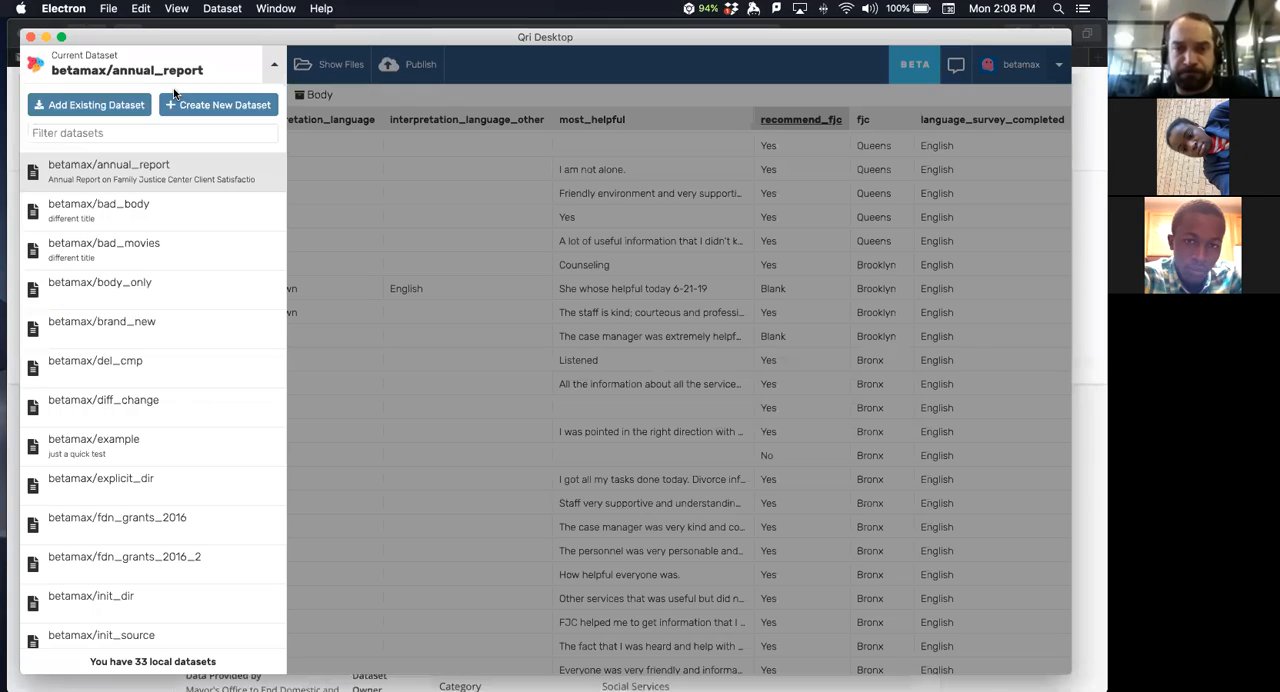
pyautogui.scroll(-2, 210, 410)
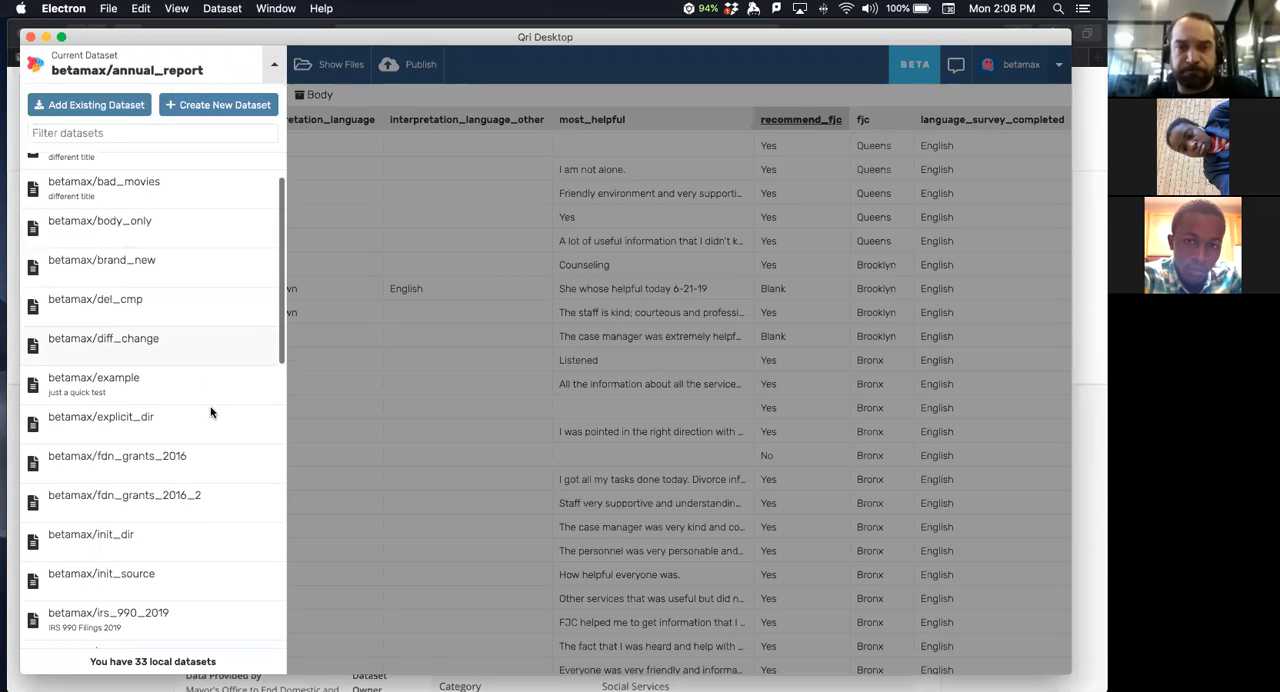
pyautogui.click(155, 462)
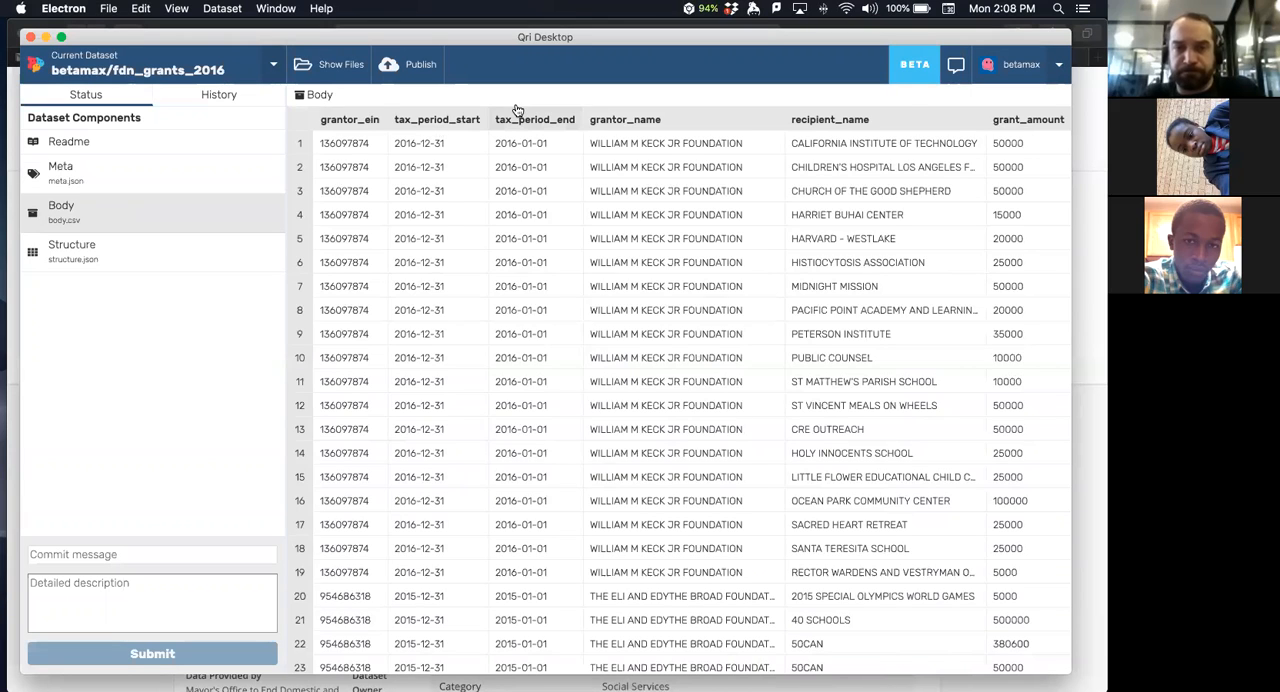
# - Show the grant_amount column's statistics and inspect the bar in its histogram
pyautogui.hscroll(5, 505, 145)
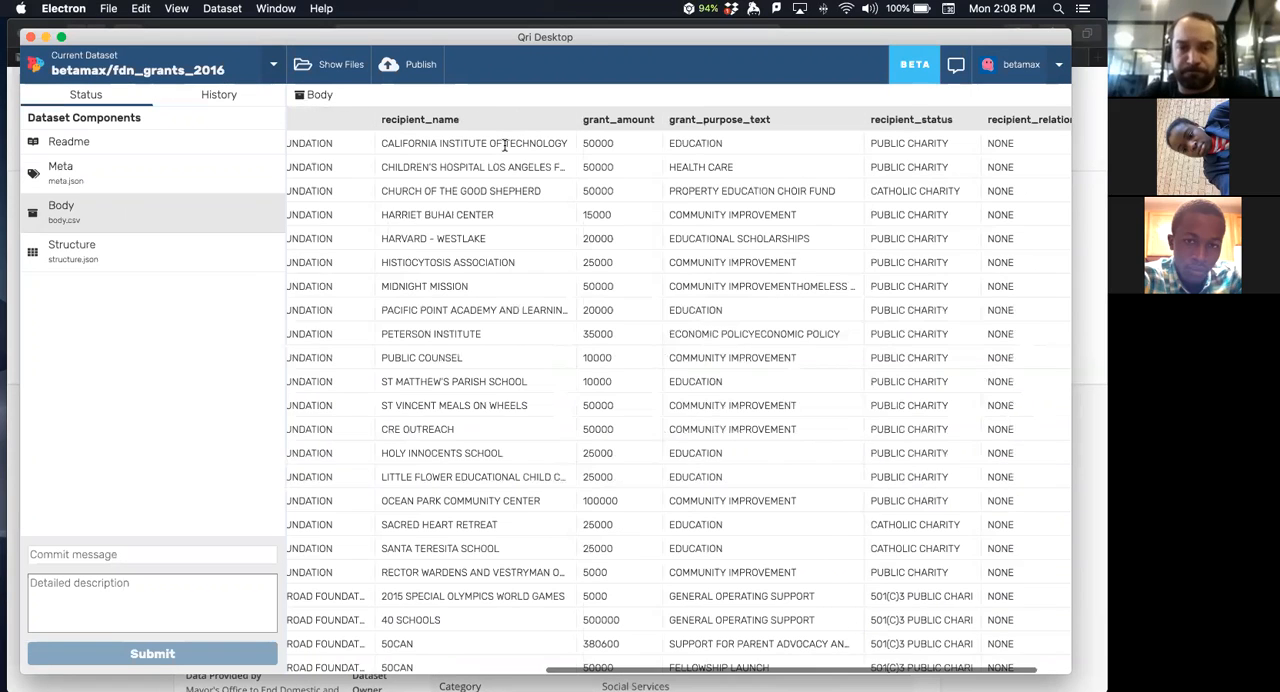
pyautogui.click(598, 120)
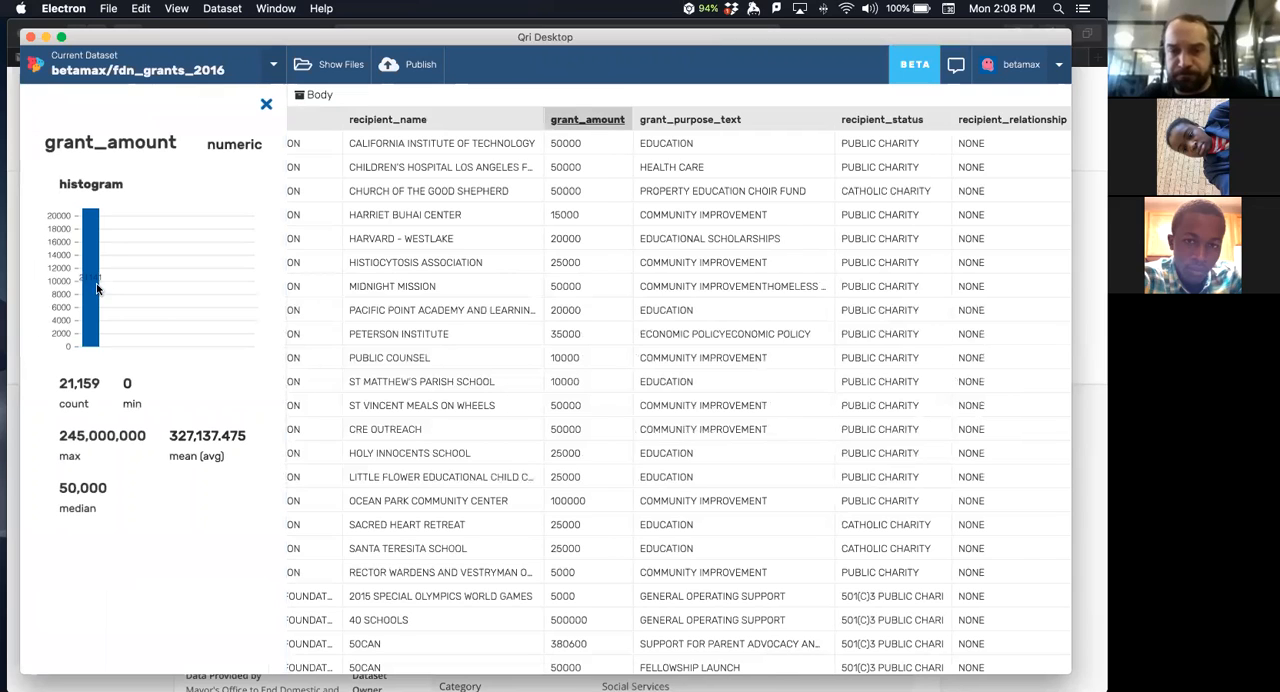
pyautogui.moveTo(95, 288)
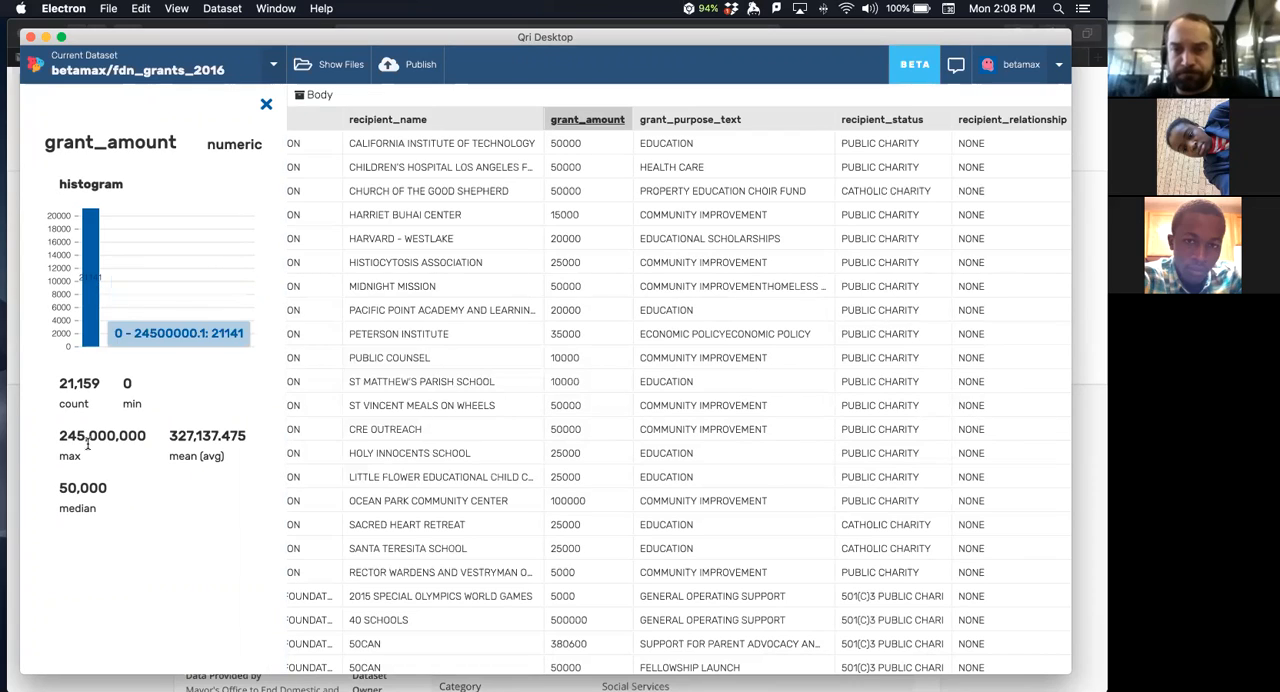
# - Highlight the mean and the median among the grant_amount statistics to compare them
pyautogui.moveTo(165, 437); pyautogui.dragTo(234, 438)
pyautogui.click(234, 438)
pyautogui.hscroll(-2, 445, 333)
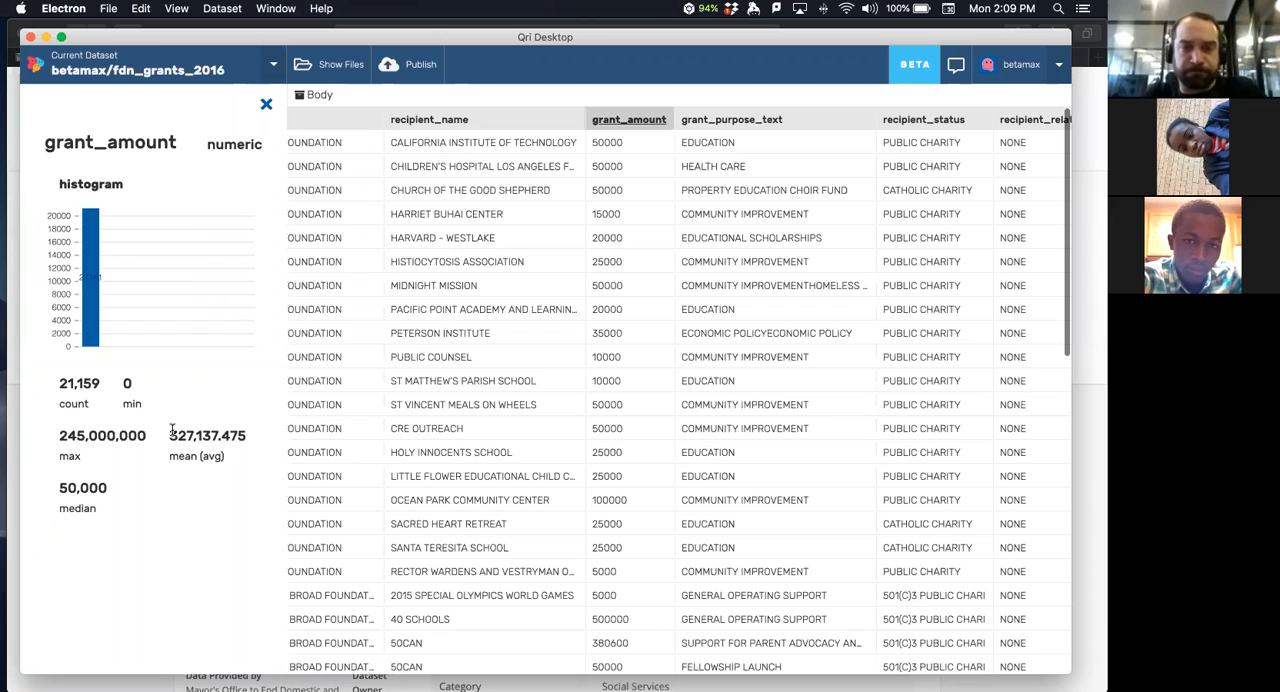
pyautogui.moveTo(171, 432); pyautogui.dragTo(237, 433)
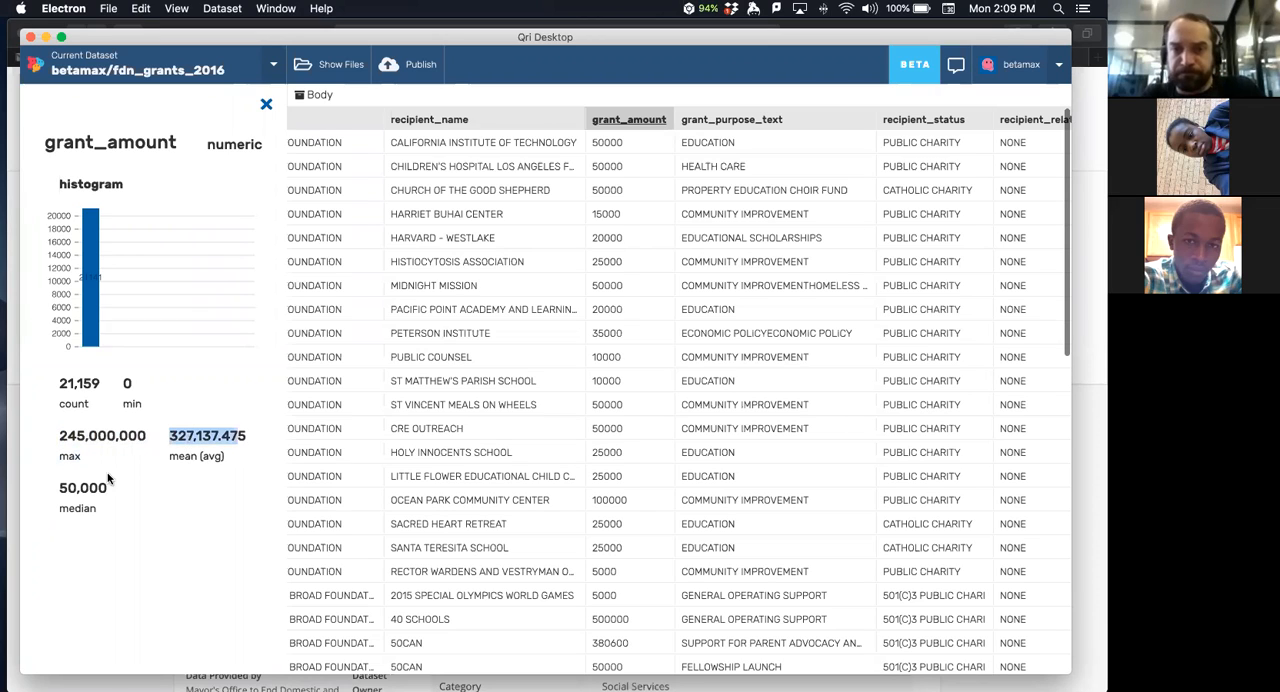
pyautogui.click(72, 484)
pyautogui.moveTo(62, 488); pyautogui.dragTo(126, 486)
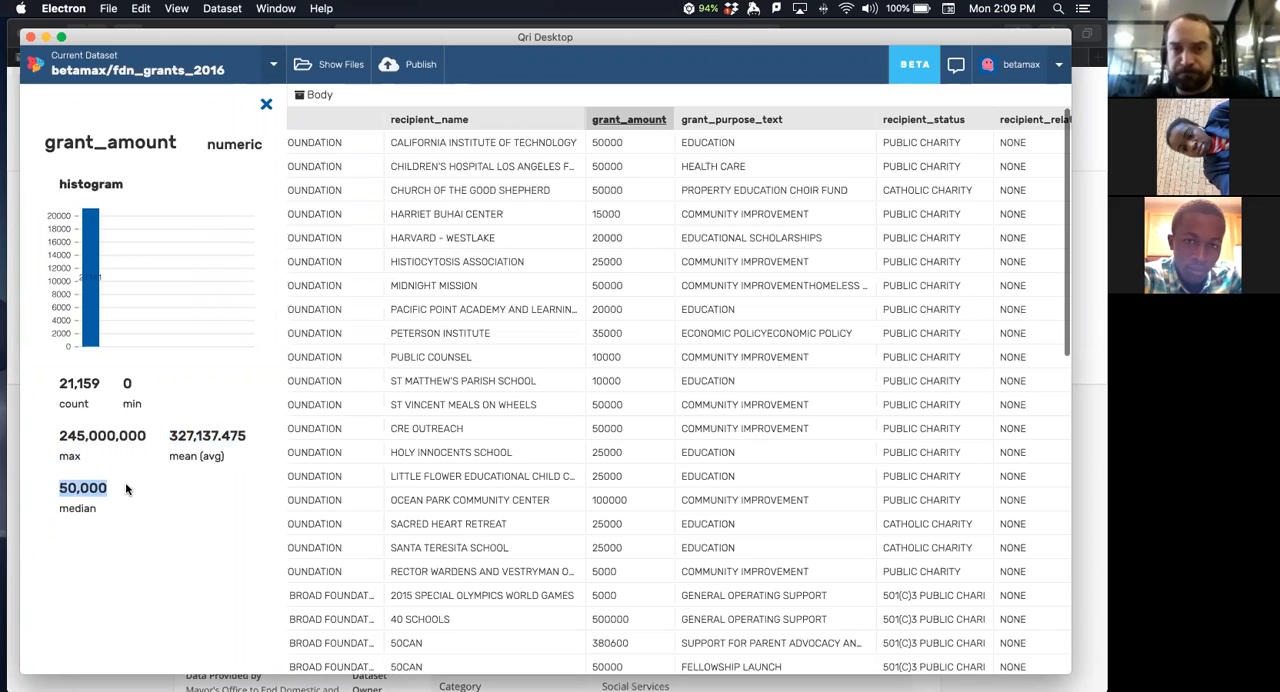
pyautogui.click(126, 486)
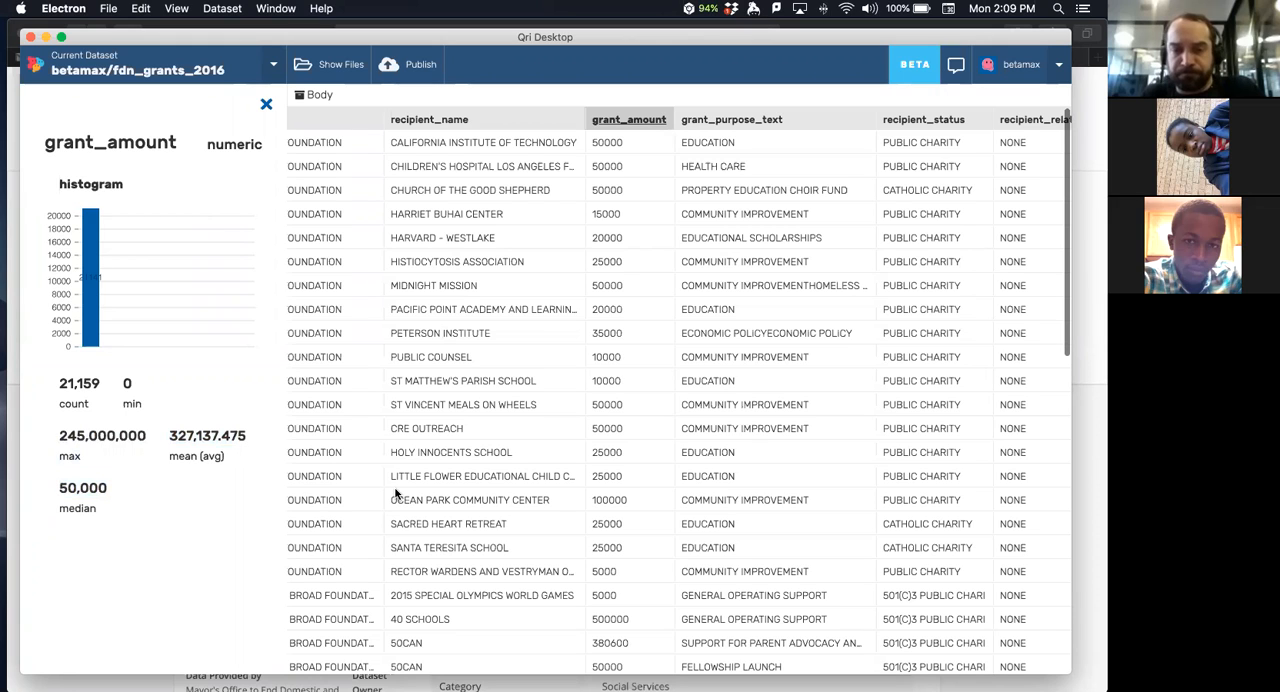
# - Widen the statistics panel, view the tax_period_start, tax_period_end and grantor_ein statistics in turn, and close the panel
pyautogui.hscroll(-8, 395, 493)
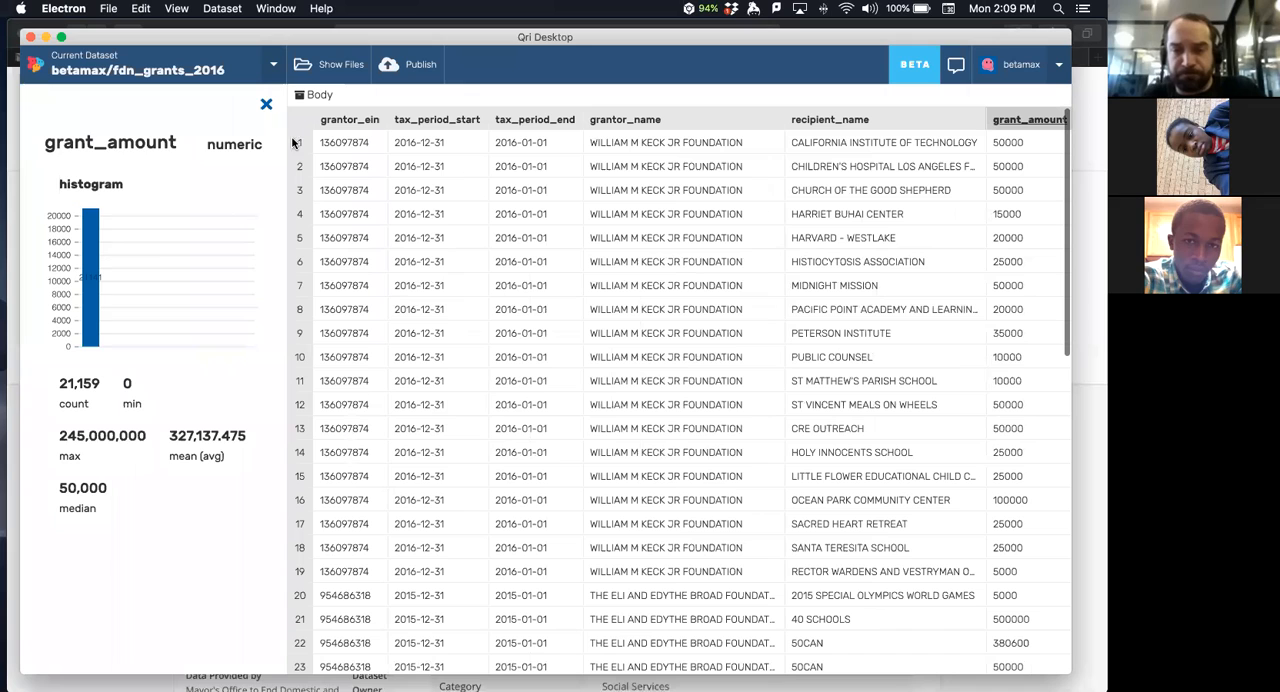
pyautogui.moveTo(290, 141); pyautogui.dragTo(352, 143)
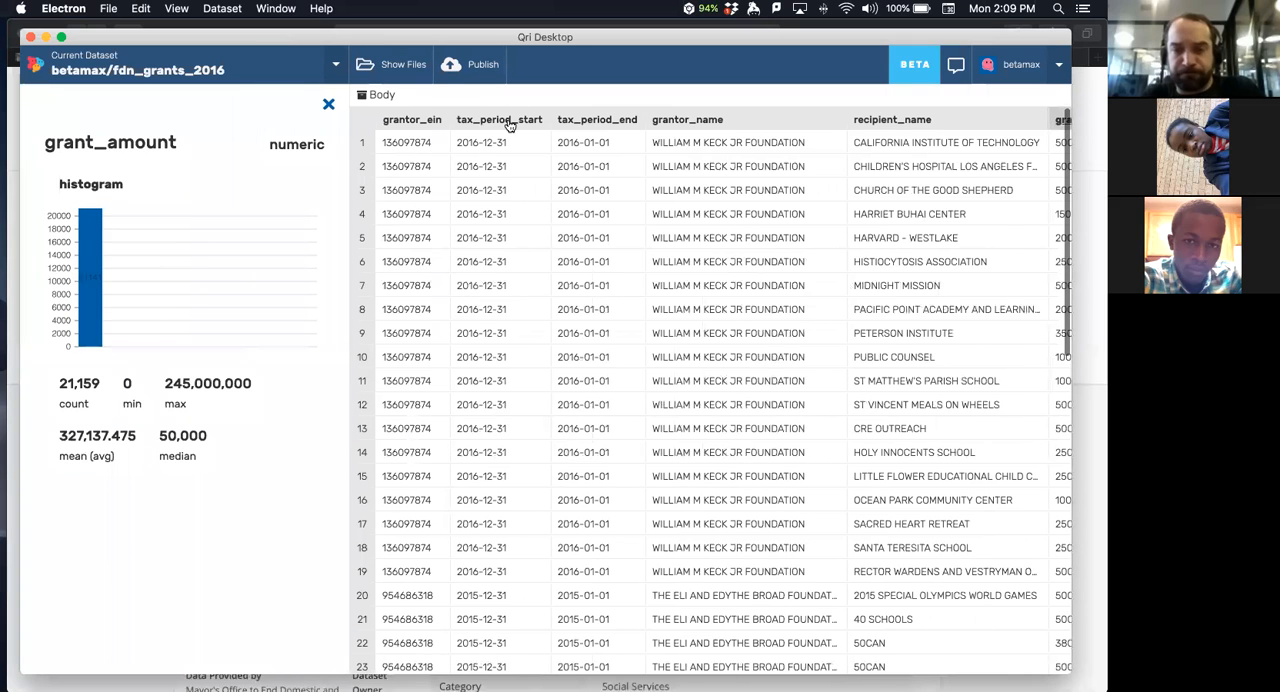
pyautogui.click(500, 120)
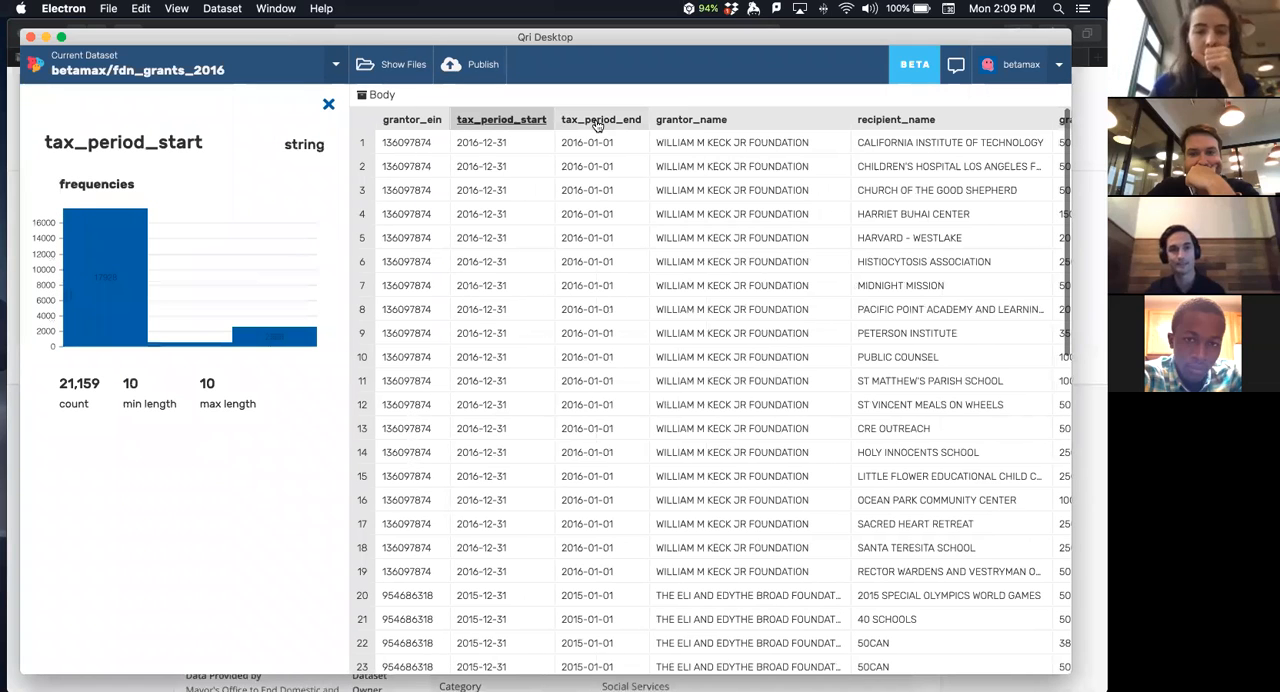
pyautogui.click(597, 120)
pyautogui.click(398, 121)
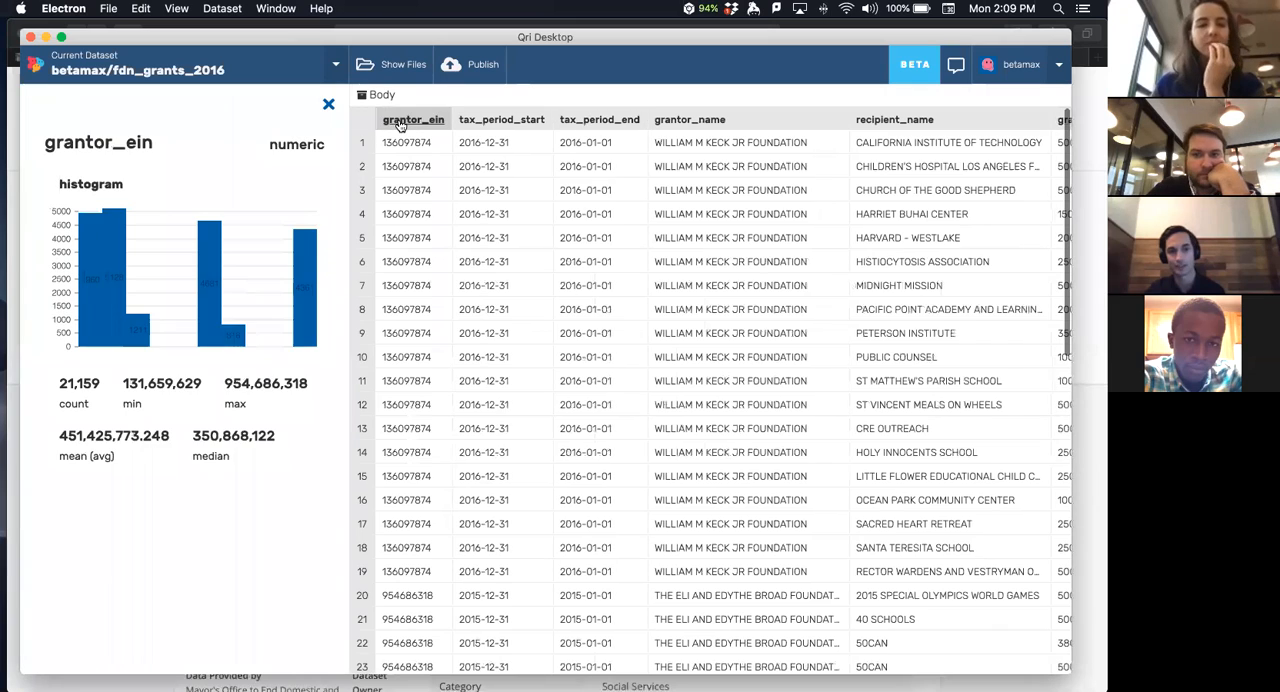
pyautogui.click(328, 105)
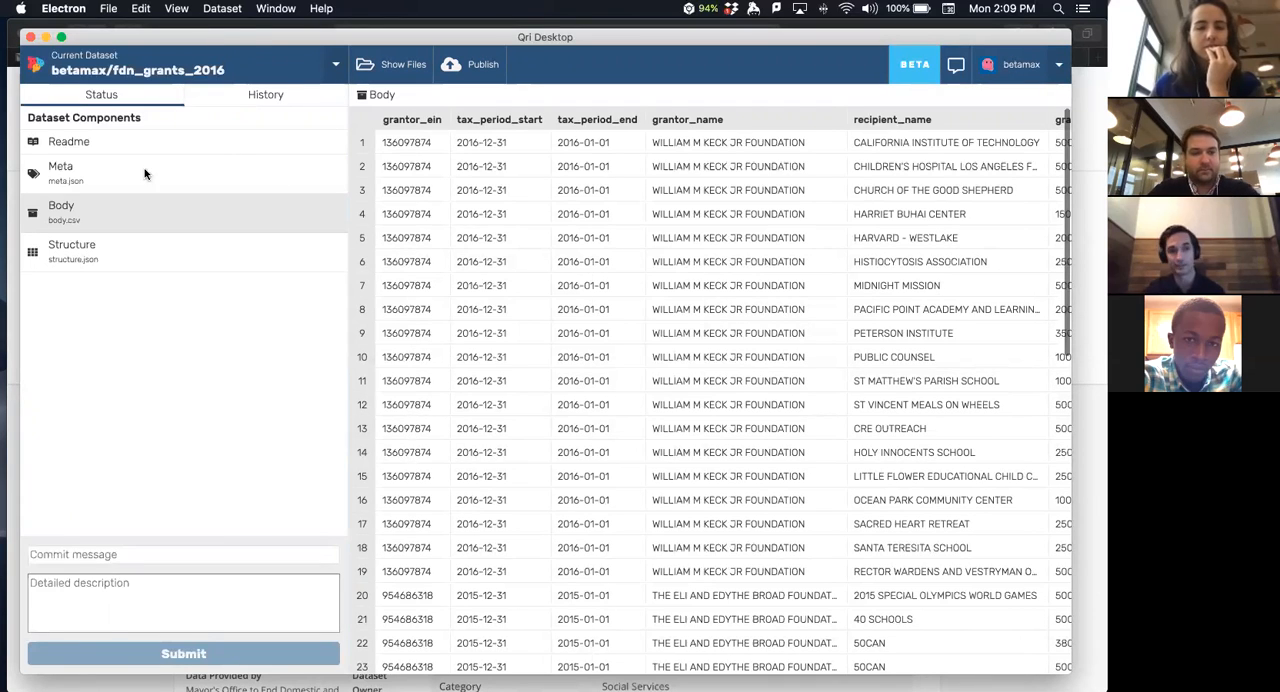
# - Open the Readme component of the fdn_grants_2016 dataset
pyautogui.click(64, 147)
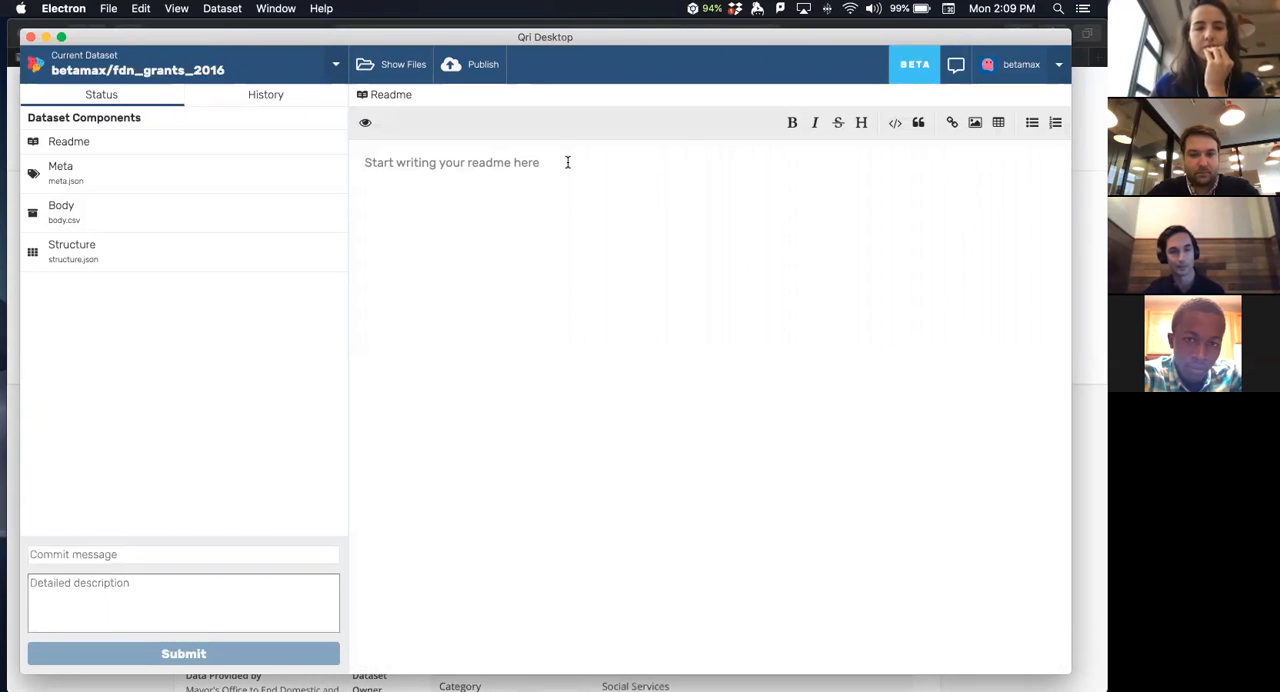
pyautogui.press('super+Tab')
pyautogui.press('super+Tab')
pyautogui.press('super+shift+Tab')
pyautogui.press('super+shift+Tab')
pyautogui.press('super+Tab')
pyautogui.press('super+shift+Tab')
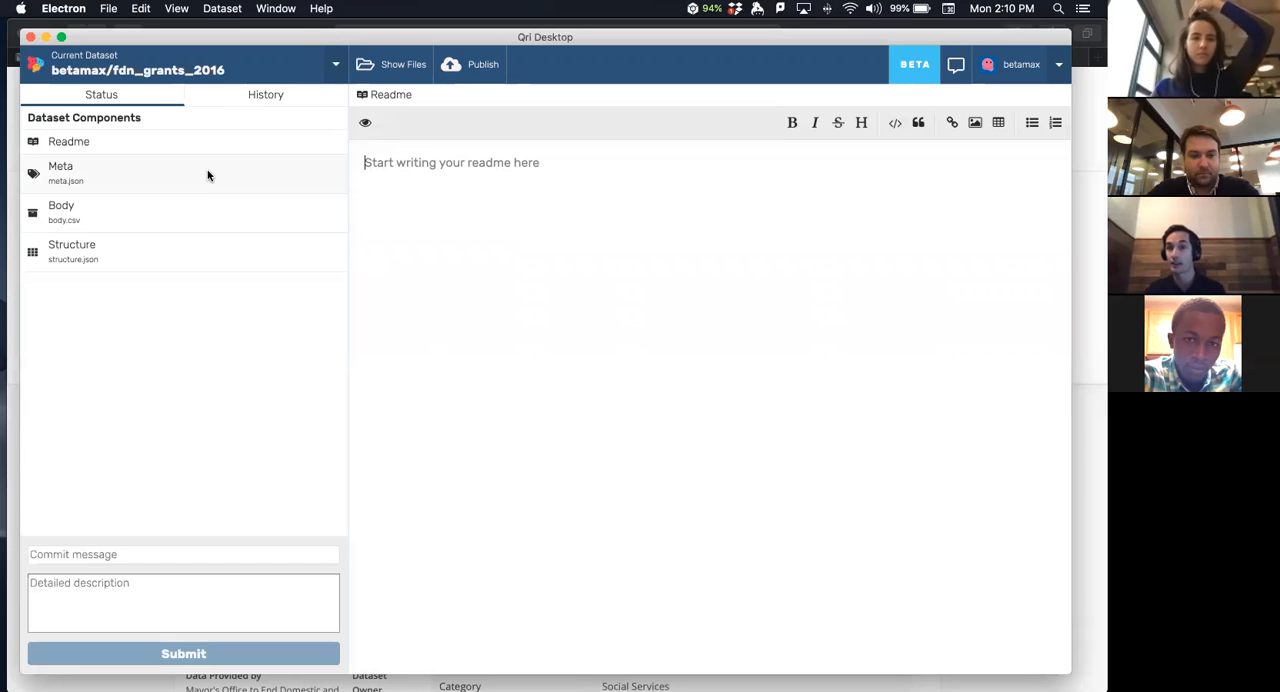
# - Look through the dataset's Meta fields, Readme and Body components, including the body table's columns
pyautogui.click(183, 182)
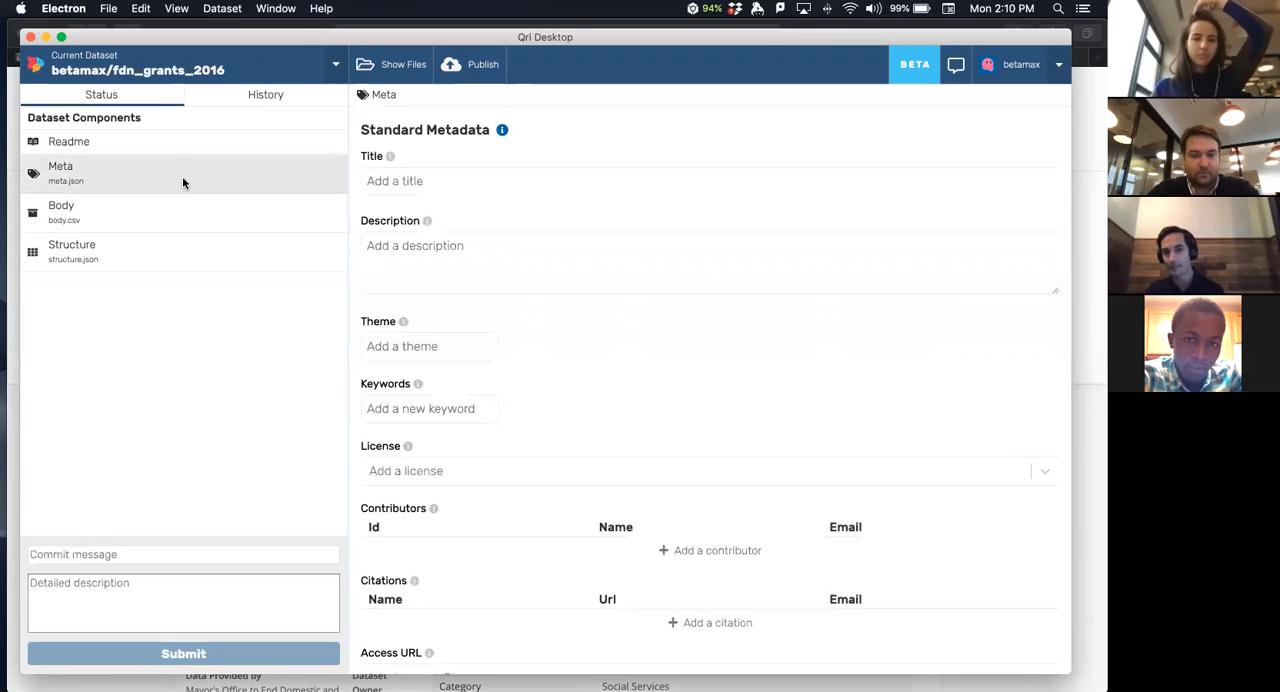
pyautogui.click(496, 280)
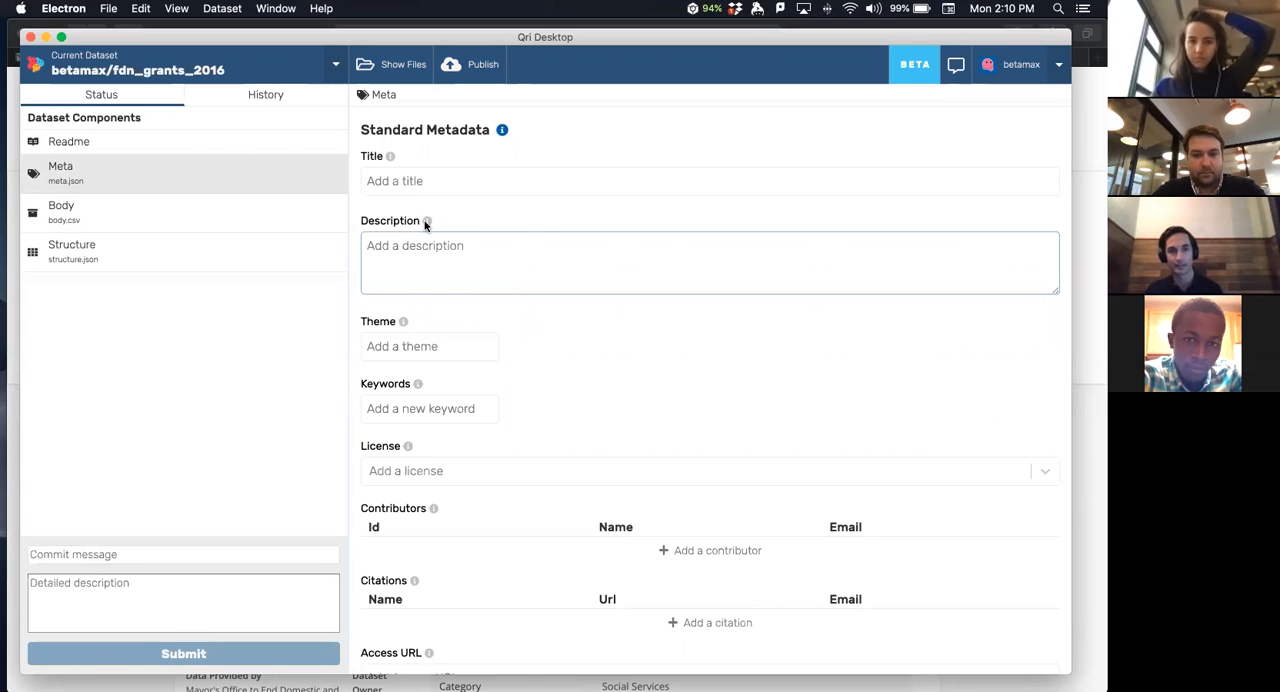
pyautogui.moveTo(425, 222)
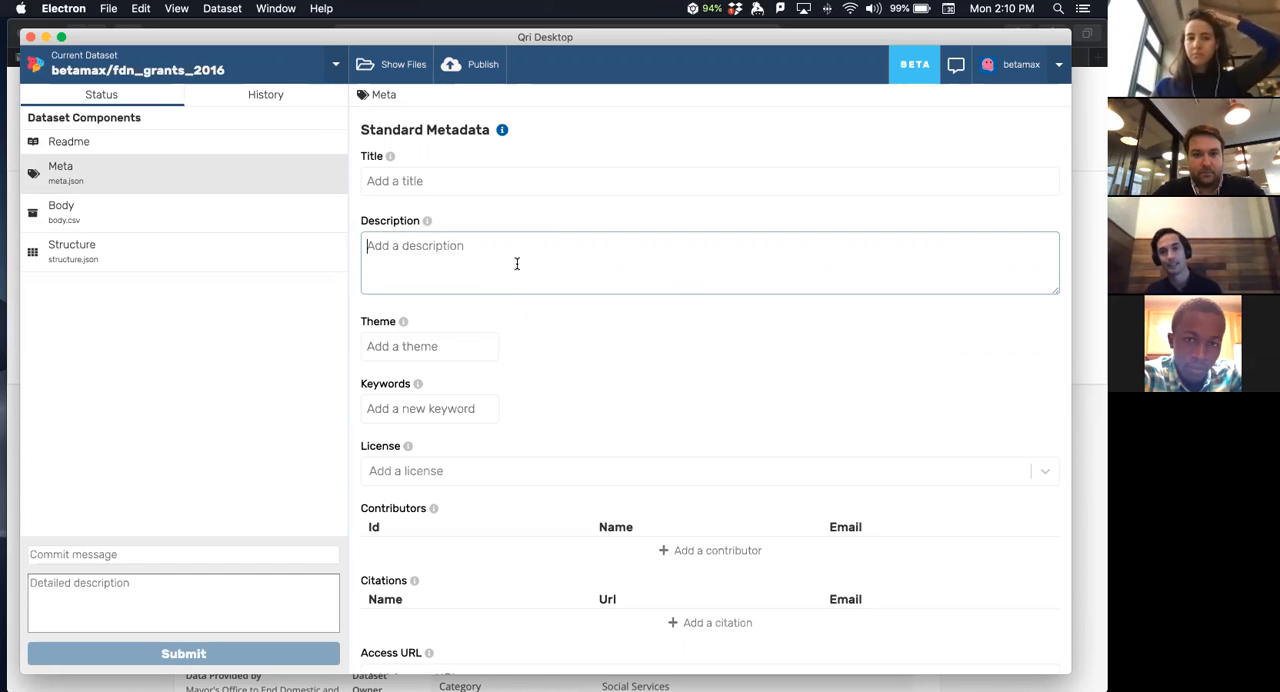
pyautogui.click(79, 144)
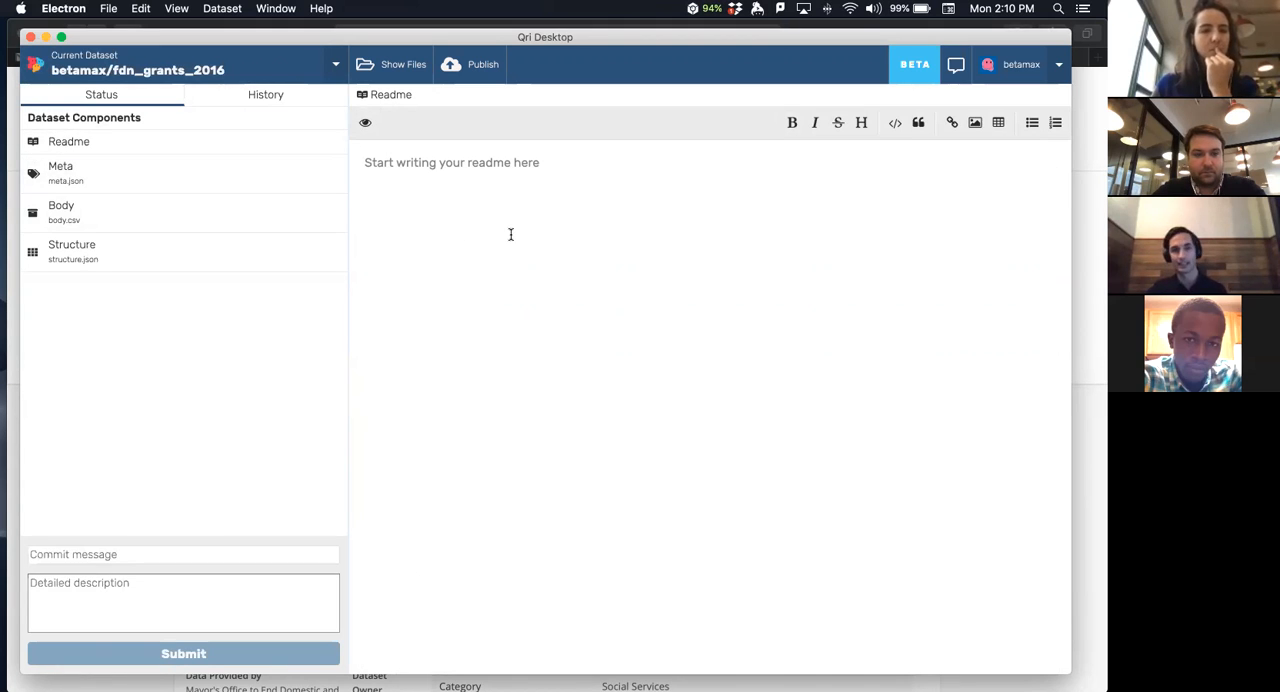
pyautogui.click(90, 206)
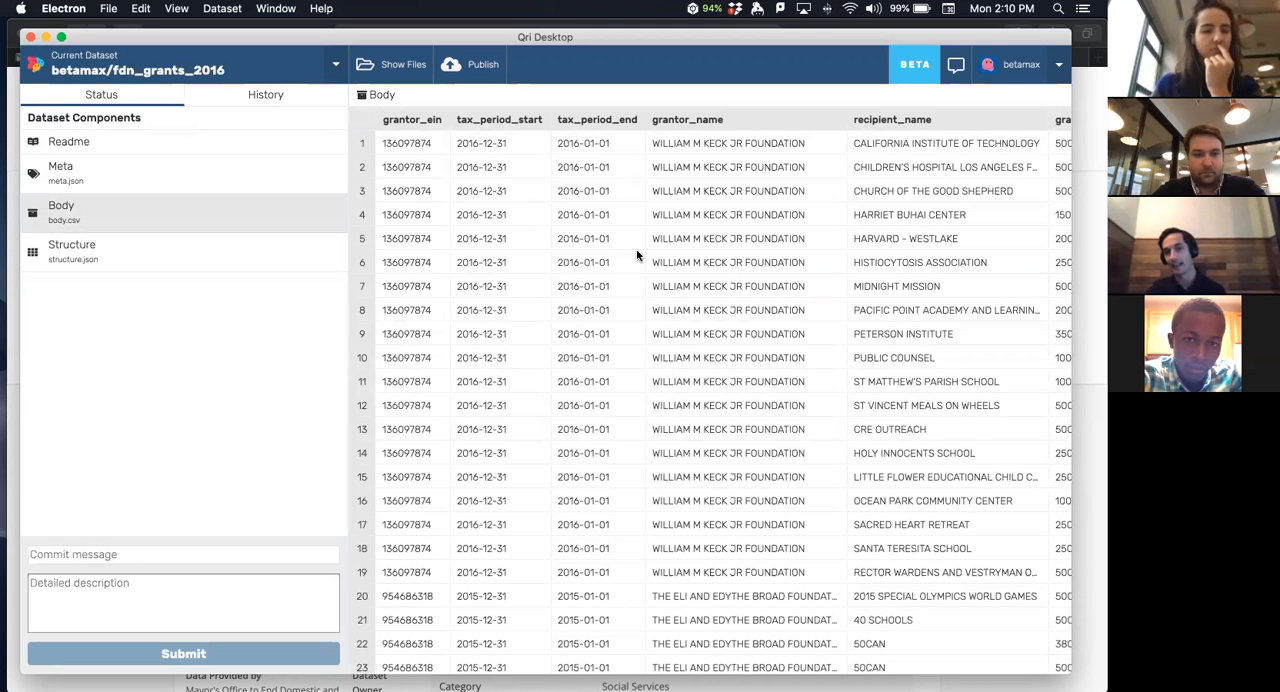
pyautogui.hscroll(3, 637, 256)
pyautogui.hscroll(-4, 637, 256)
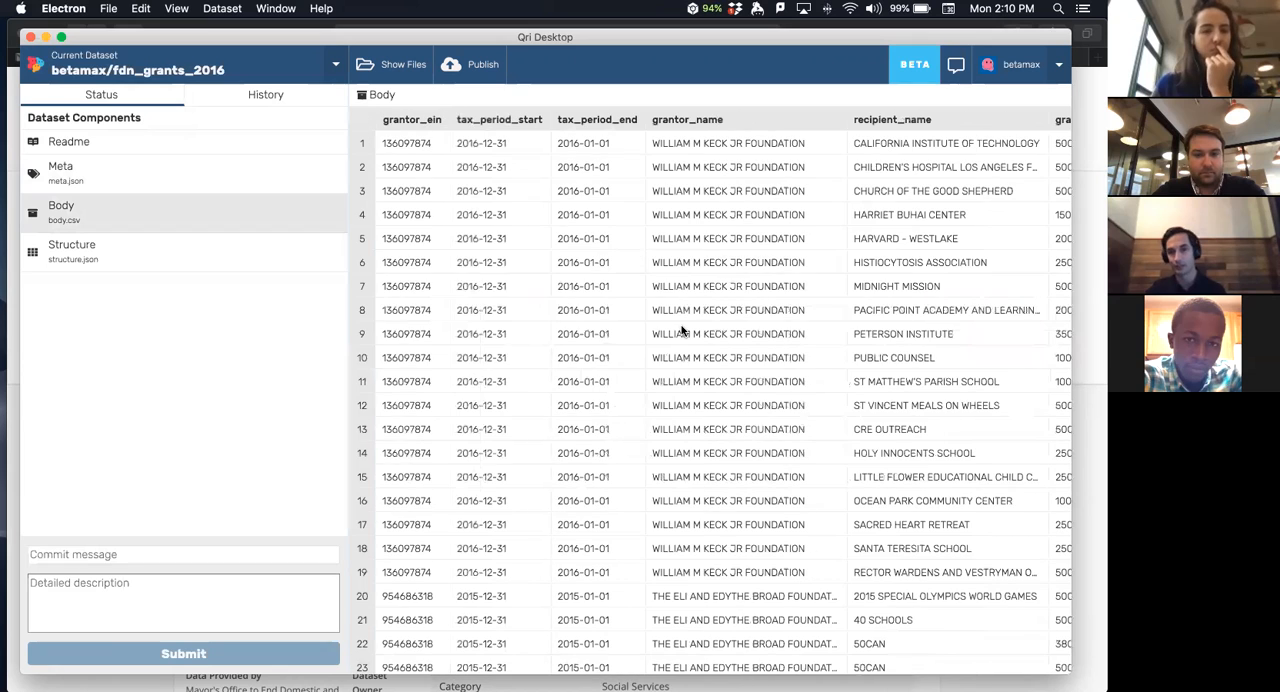
# - Write "Sampling of gants made by charity foundations" as the first line of the dataset's Readme
pyautogui.click(222, 146)
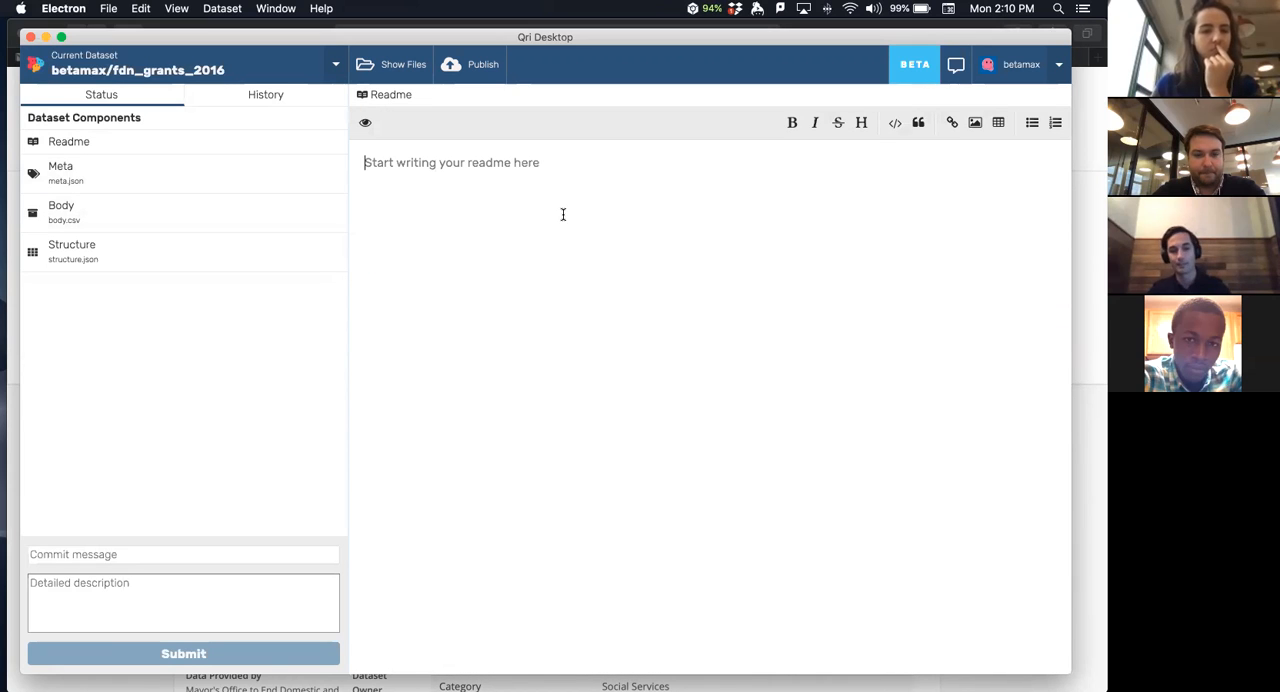
pyautogui.write('Tgis')
pyautogui.press('BackSpace')
pyautogui.press('BackSpace')
pyautogui.press('BackSpace')
pyautogui.press('BackSpace')
pyautogui.write('Smra')
pyautogui.press('BackSpace')
pyautogui.press('BackSpace')
pyautogui.write('mpling of gants made by charity foundations')
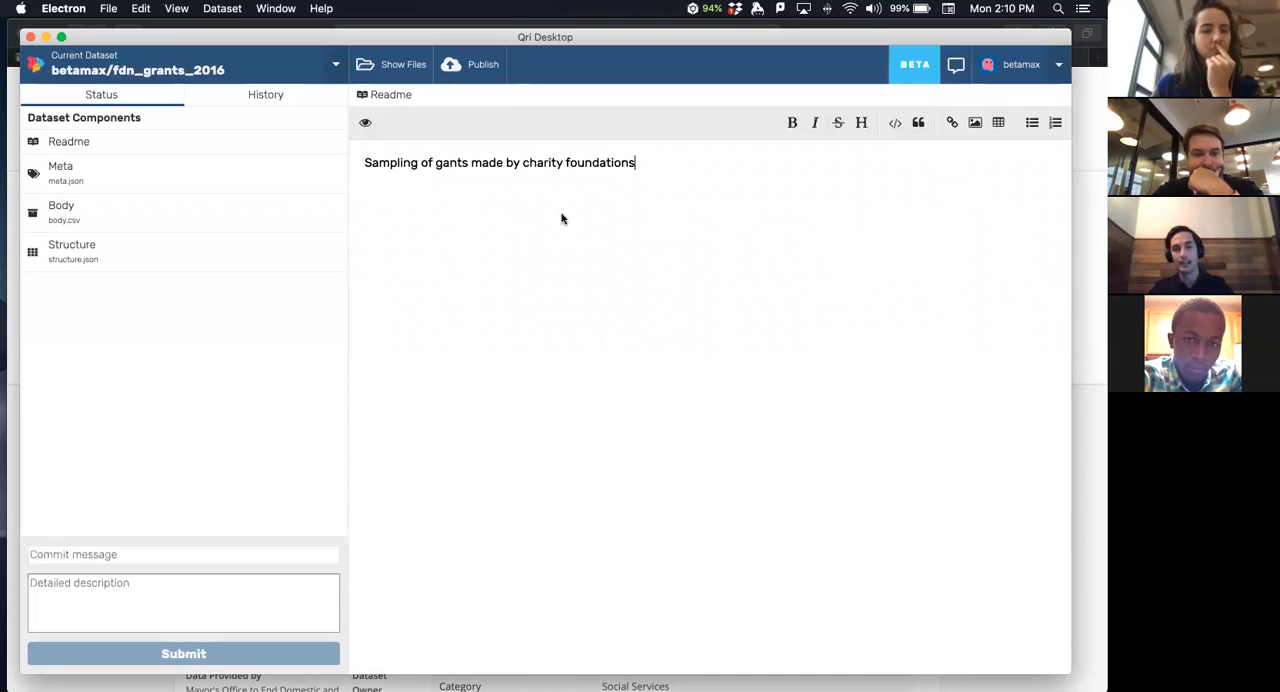
# - Preview the one-line readme as rendered and return to editing it
pyautogui.click(366, 128)
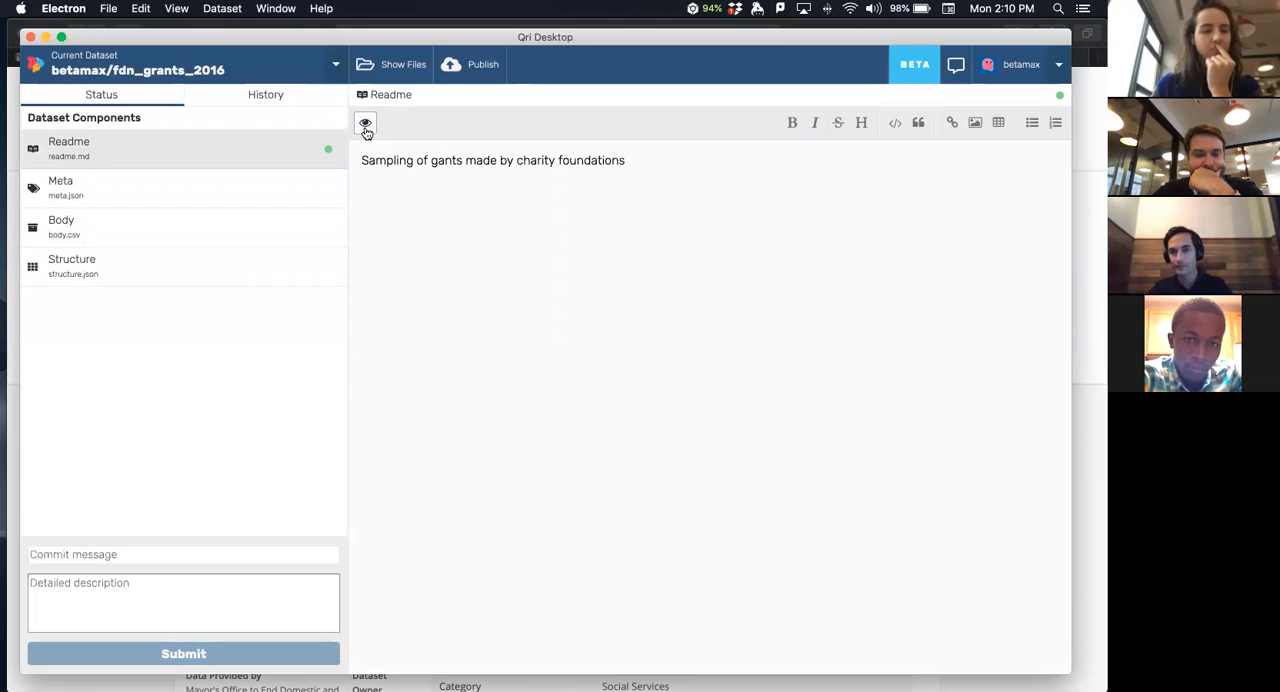
pyautogui.click(368, 126)
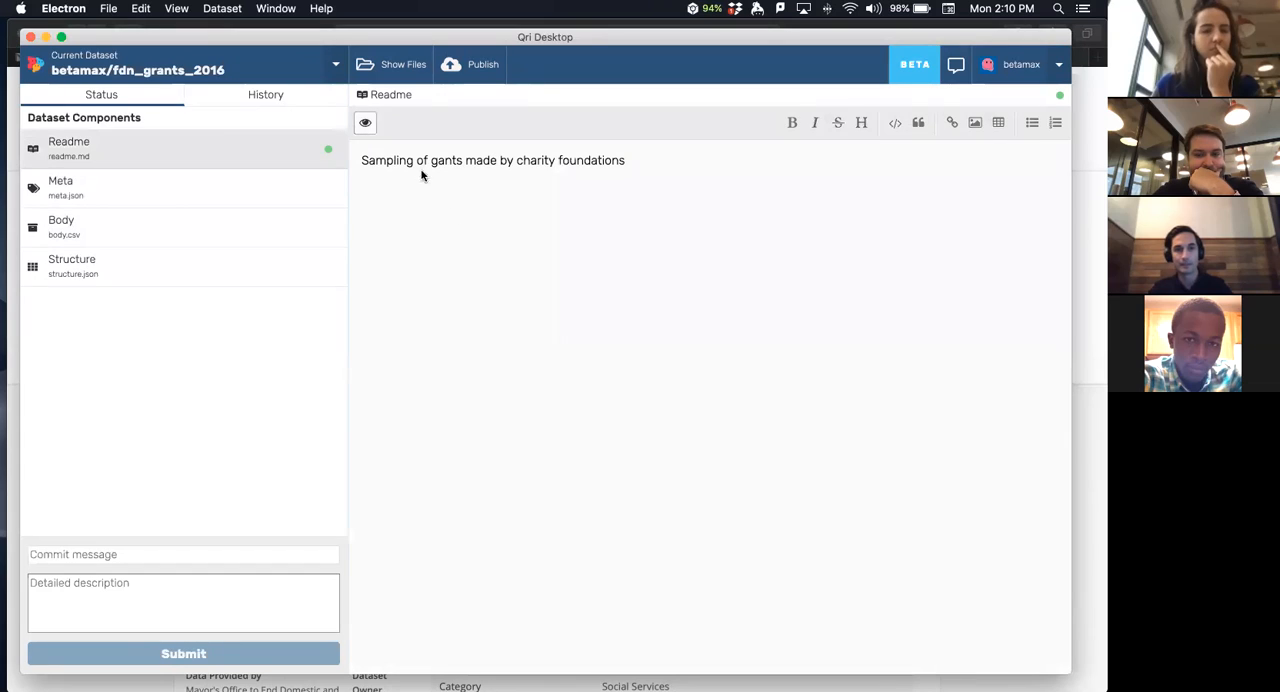
pyautogui.click(369, 126)
# - Turn the readme's first line into a level-two Markdown heading with "##" and start a new paragraph below it
pyautogui.press('super+Left')
pyautogui.write('#')
pyautogui.press('super+Right')
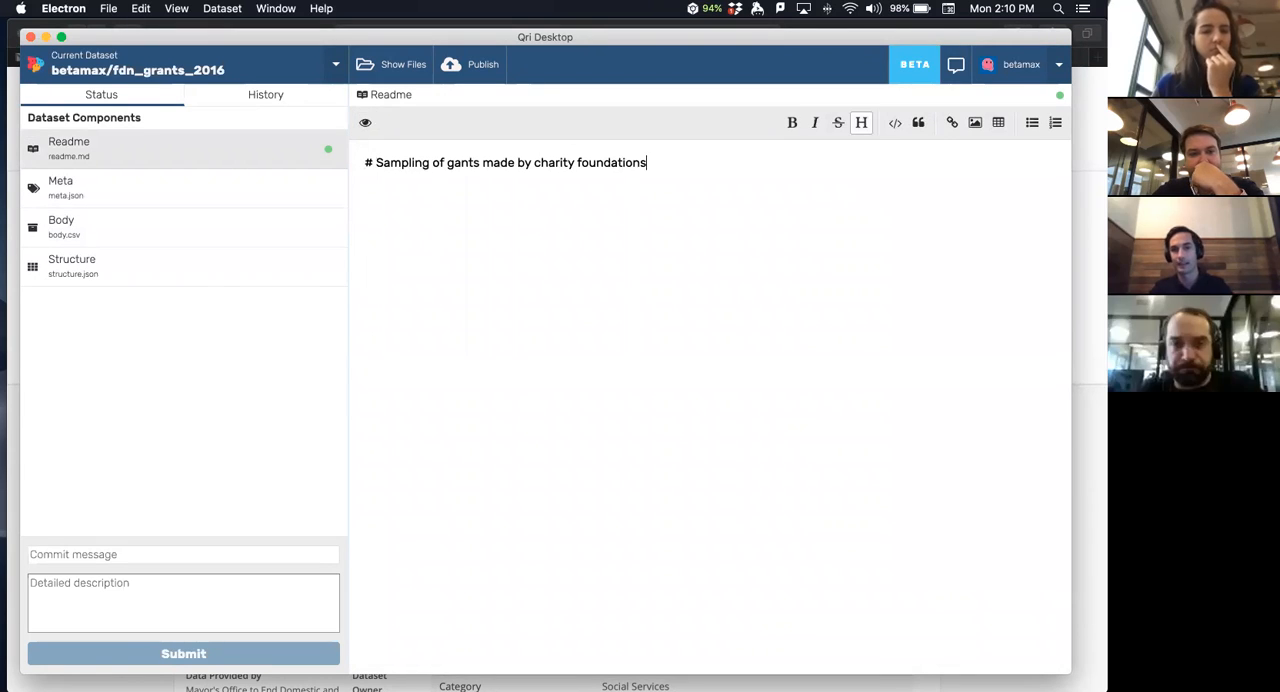
pyautogui.press('Return')
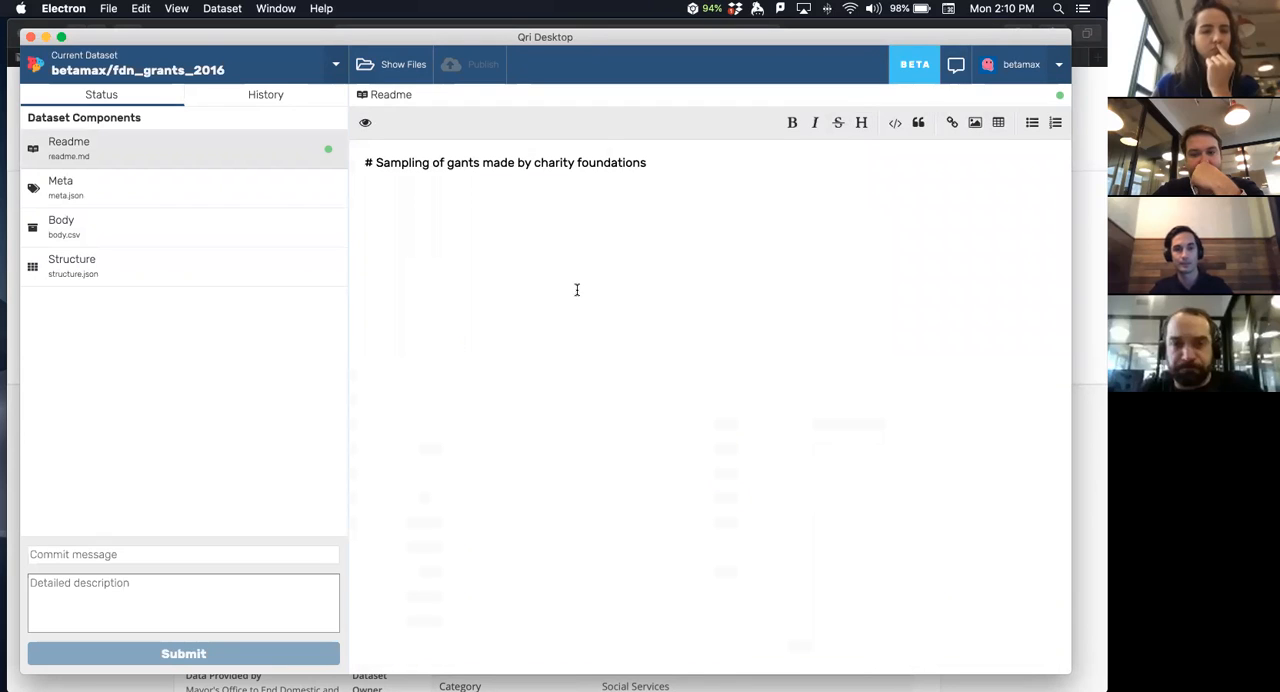
pyautogui.press('super+Right')
pyautogui.press('Return')
pyautogui.press('Return')
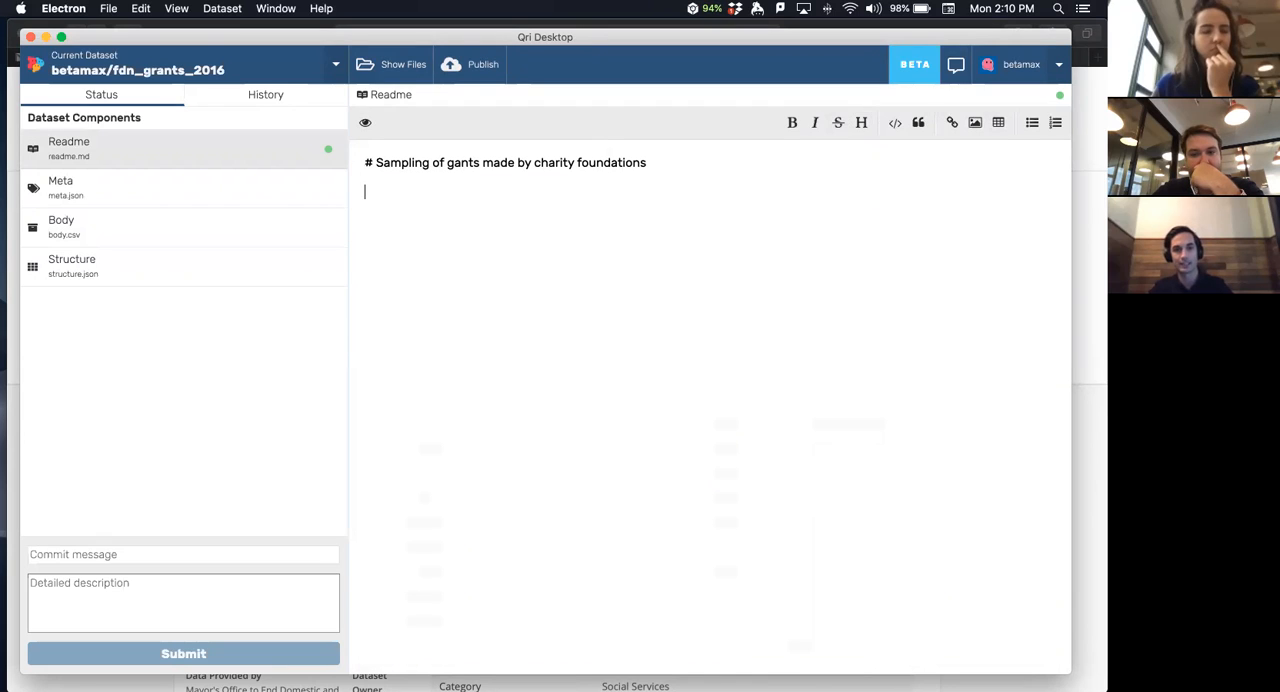
pyautogui.press('Up')
pyautogui.write('#')
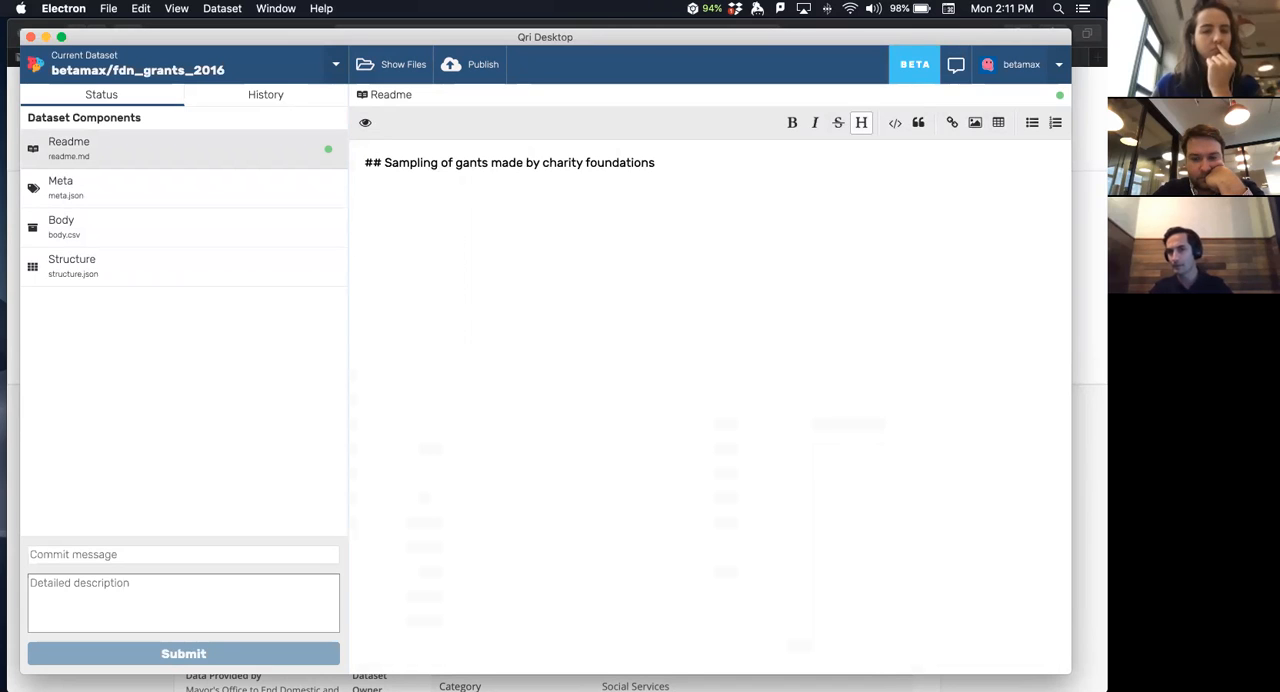
pyautogui.press('Down')
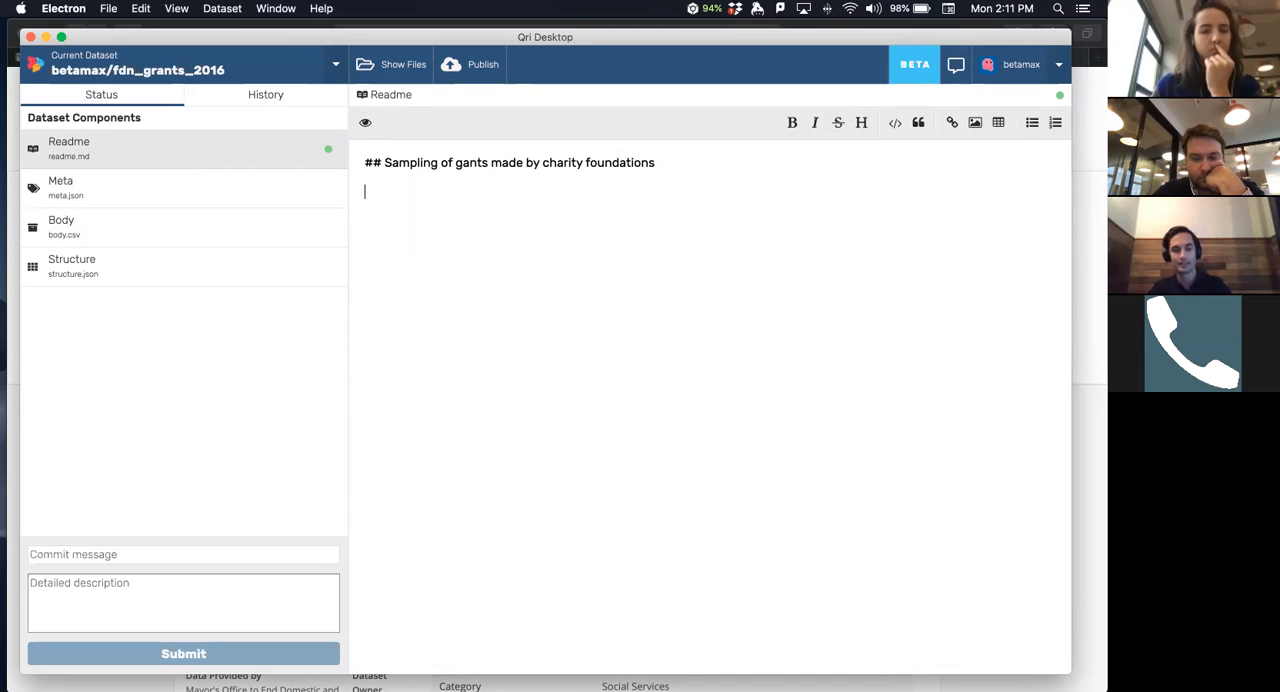
pyautogui.write('_')
pyautogui.press('Left')
pyautogui.press('Up')
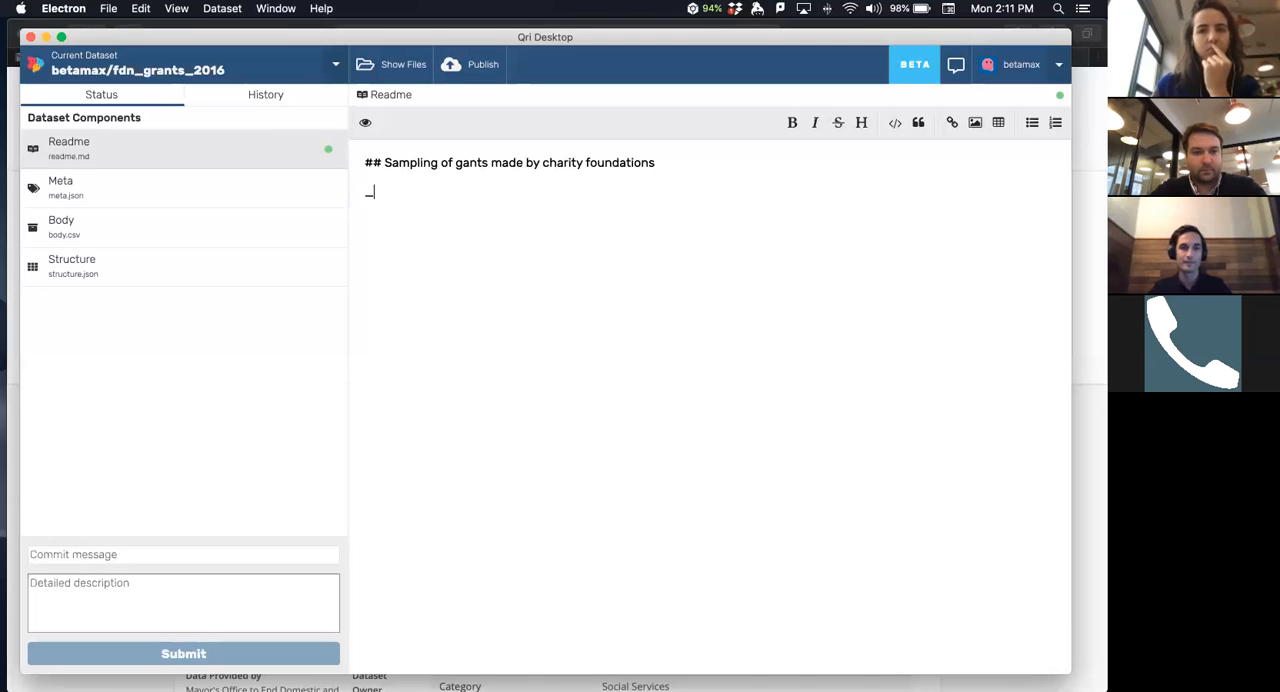
pyautogui.press('BackSpace')
pyautogui.write('a sele')
pyautogui.hotkey('alt', 'BackSpace')
pyautogui.press('BackSpace')
pyautogui.press('BackSpace')
# - Write "This a selection of roughly 50 charitable foundations, and the grants they made" in the paragraph below the heading
pyautogui.write('This a selection ')
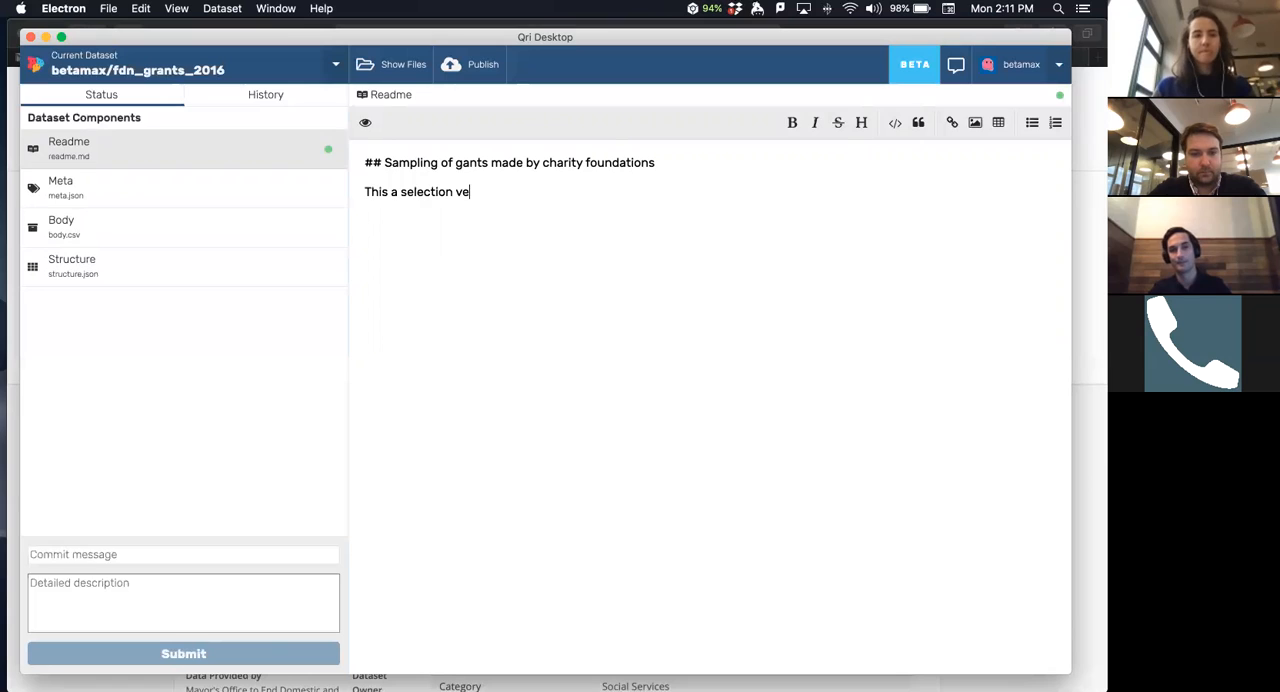
pyautogui.write('of 50')
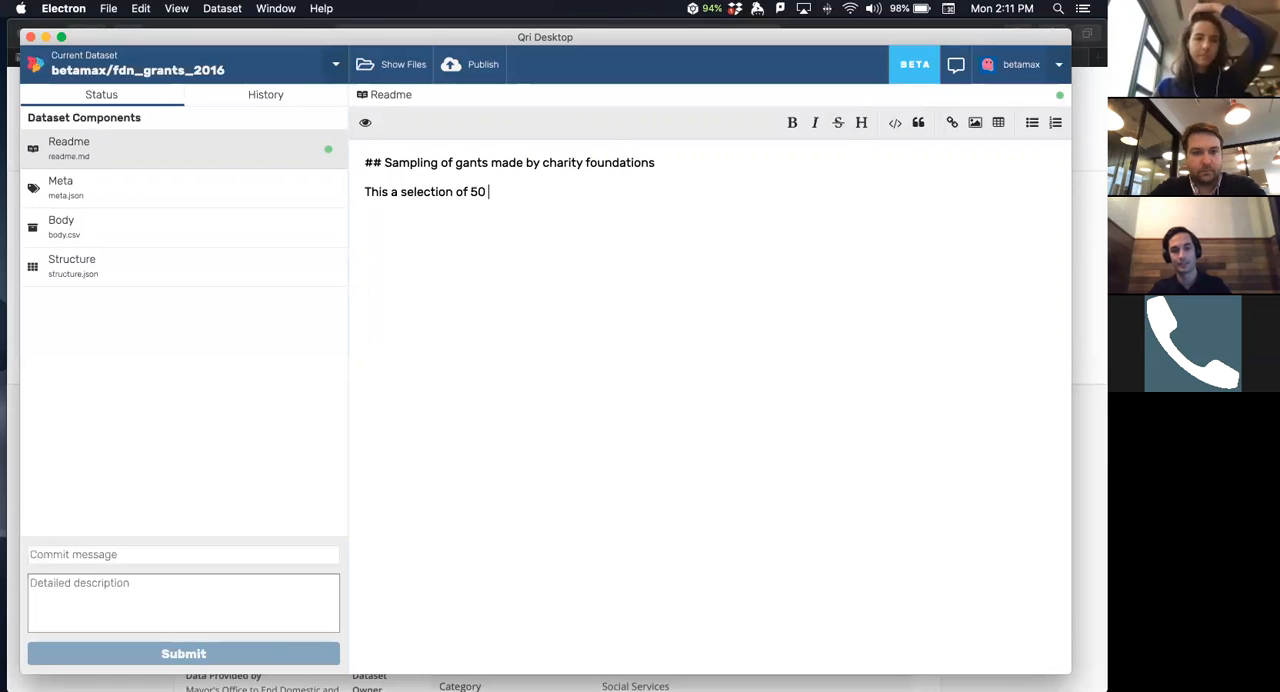
pyautogui.write('roughyl')
pyautogui.press('BackSpace')
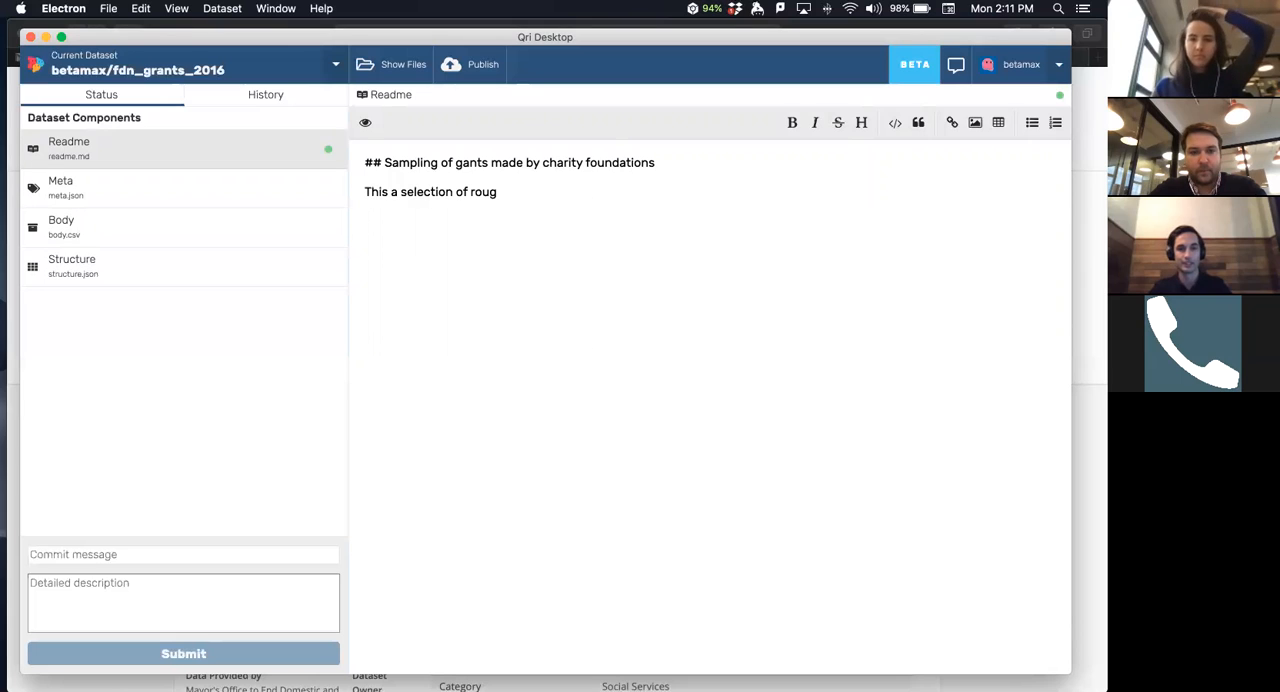
pyautogui.write('cvh')
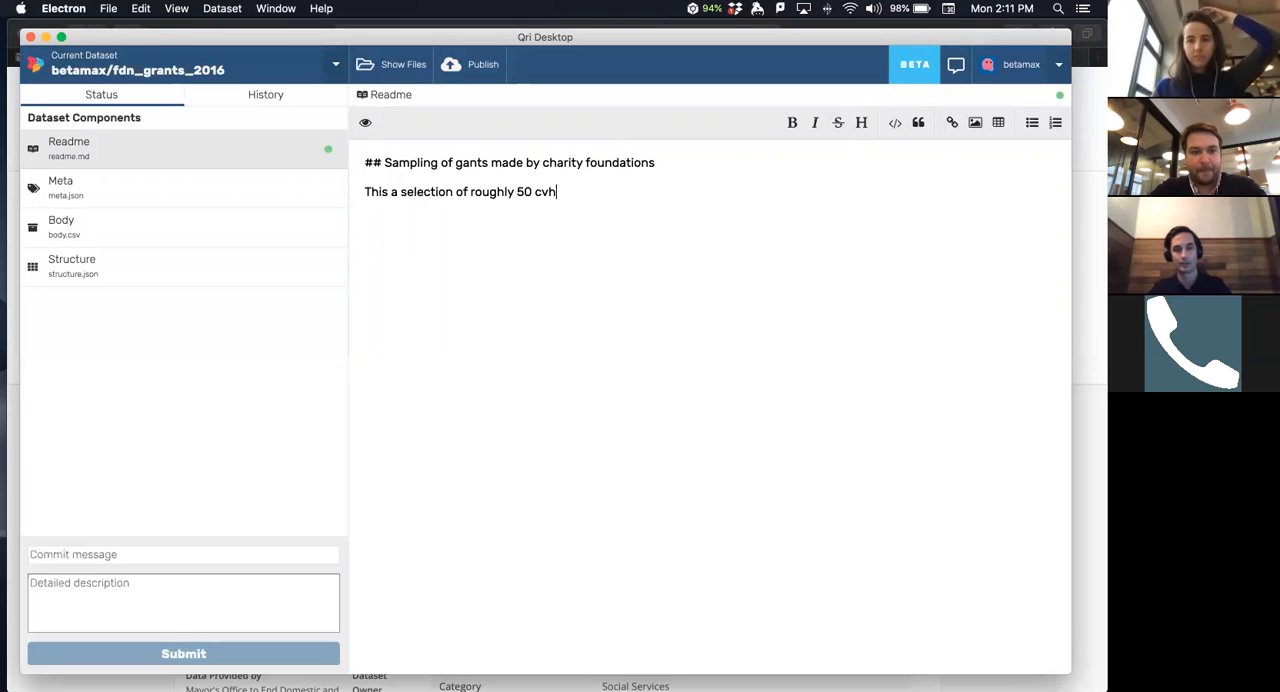
pyautogui.press('BackSpace')
pyautogui.press('BackSpace')
pyautogui.write('haritba')
pyautogui.hotkey('alt', 'BackSpace')
pyautogui.write('charitable ')
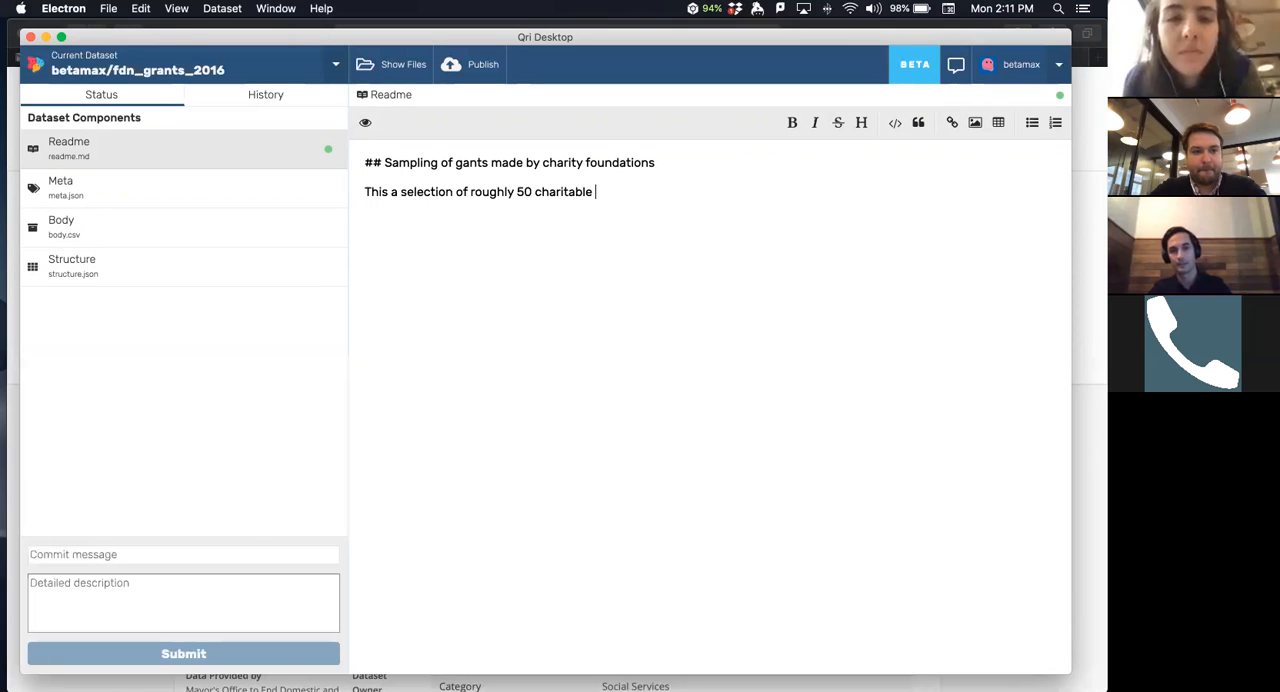
pyautogui.write('foundations, and the ')
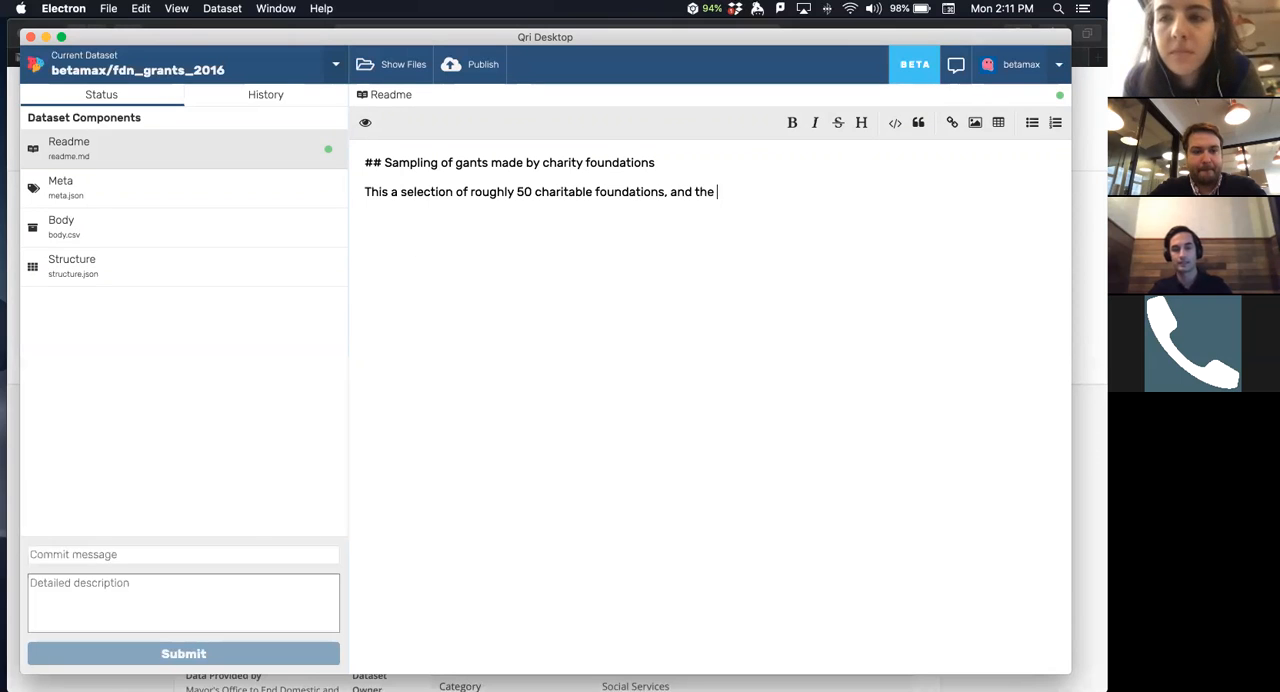
pyautogui.write('grants they made.')
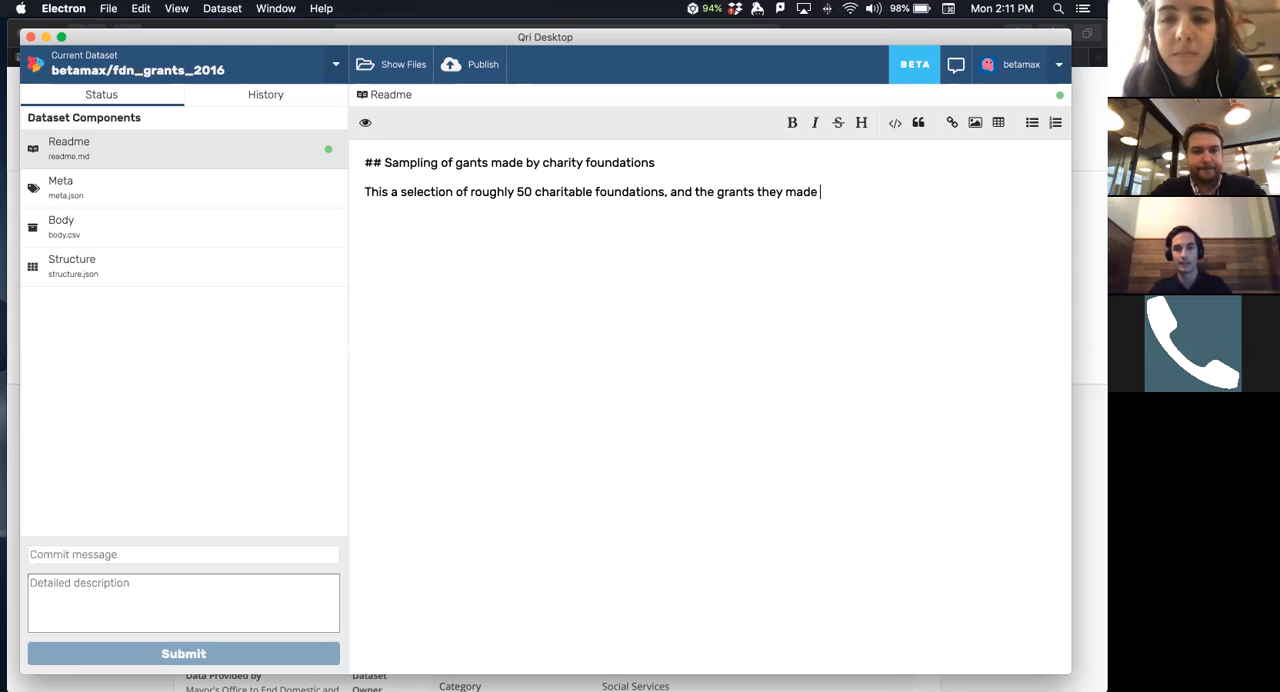
# - End the readme's sentence with a period and add "Data comes from 990 tax filings" after it
pyautogui.press('BackSpace')
pyautogui.write('. Data comes from 990 tax filings')
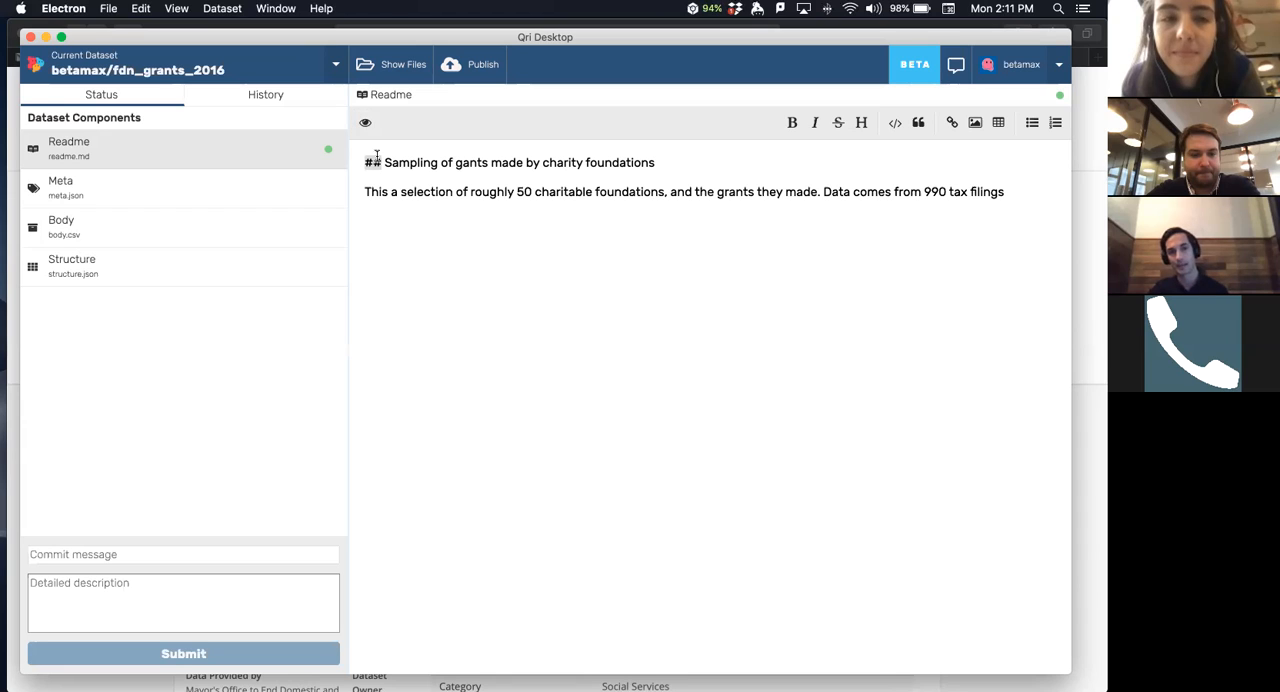
# - Preview the rendered heading and paragraph of the readme, and go back to the Markdown source
pyautogui.click(363, 123)
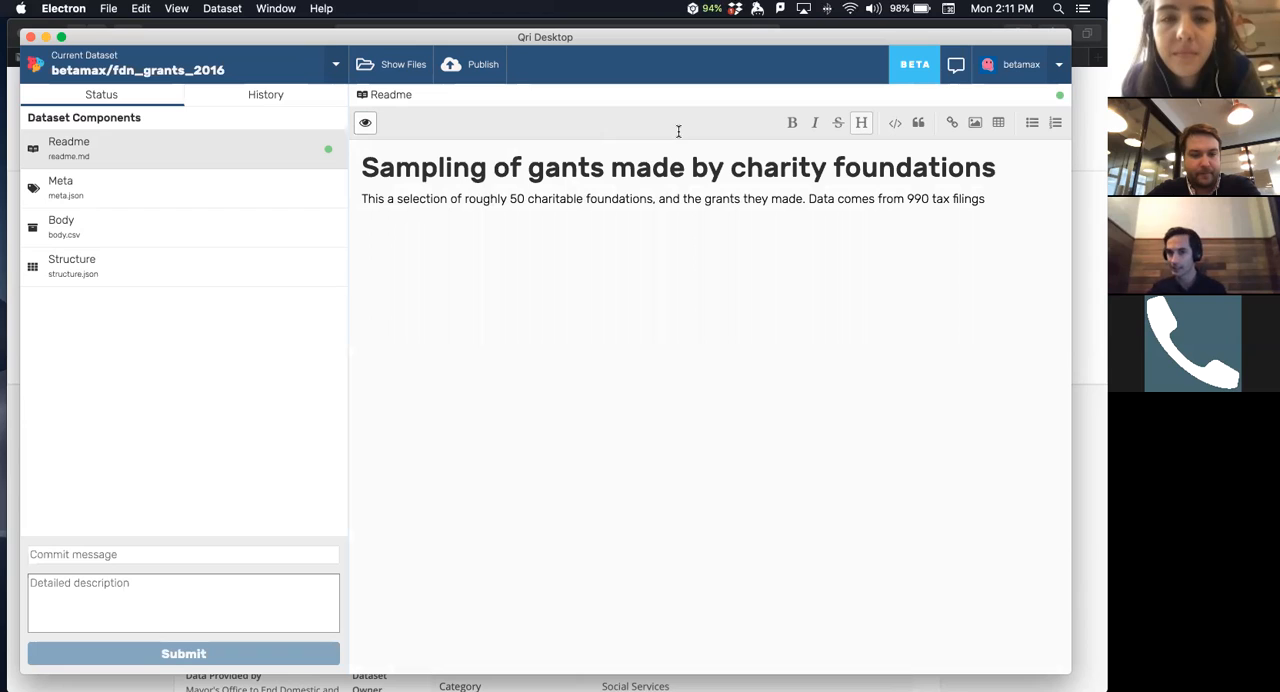
pyautogui.click(366, 122)
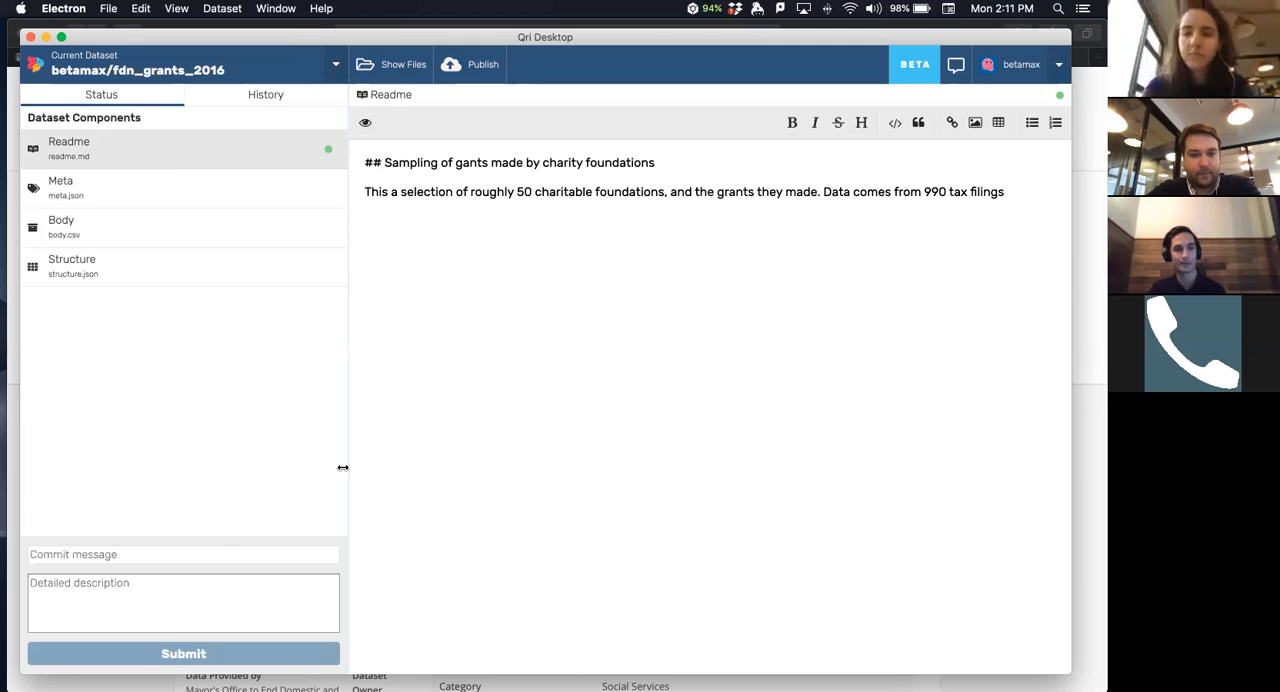
# - Commit the readme change to the dataset with the commit message "add a readme"
pyautogui.click(217, 553)
pyautogui.write('add a readem')
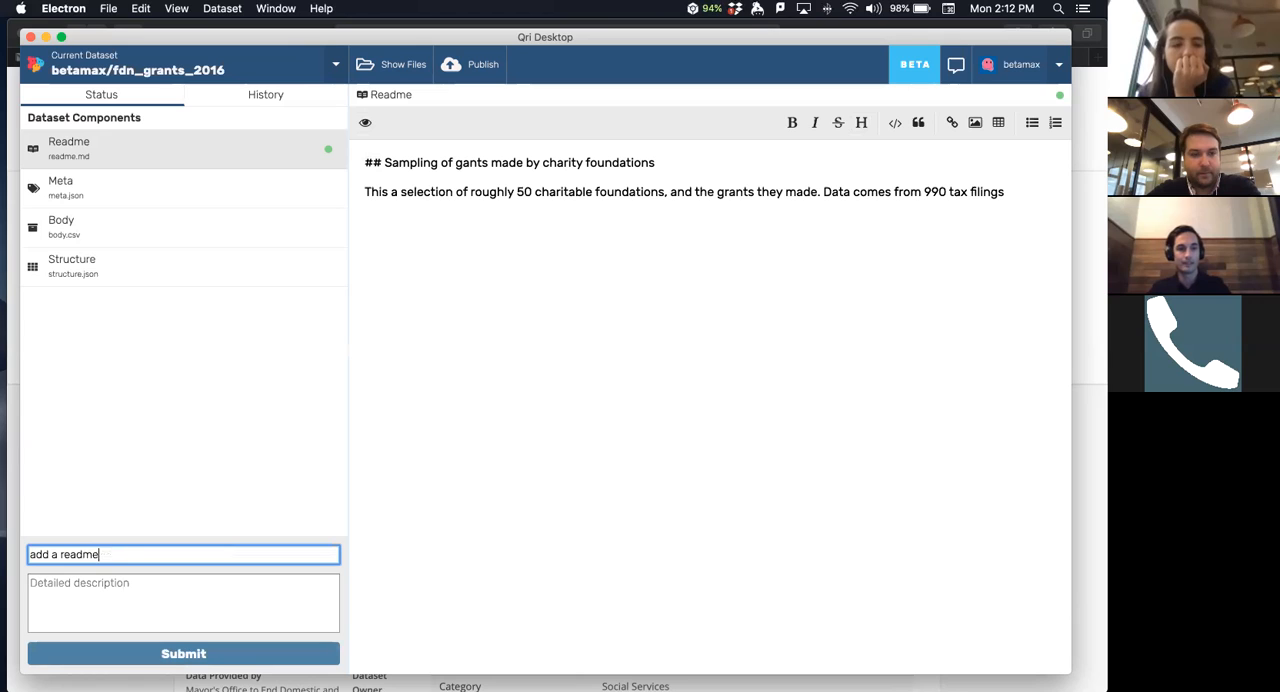
pyautogui.click(105, 655)
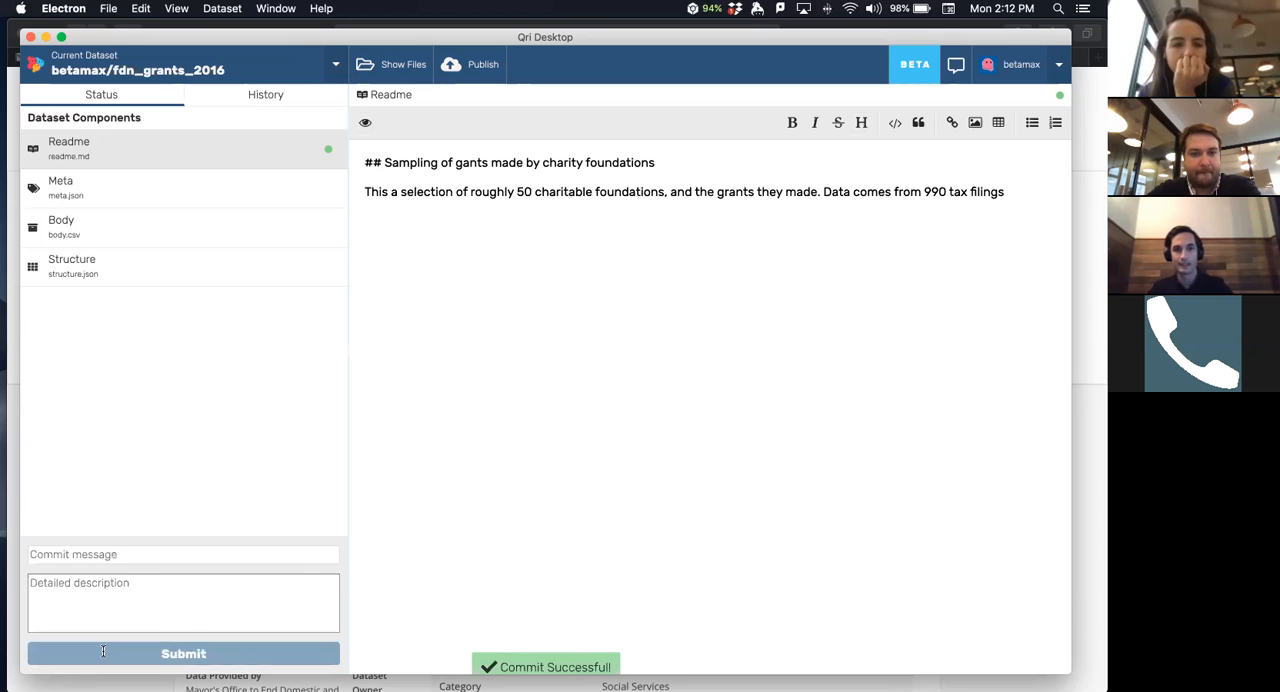
# - Open the "add a readme" commit in the dataset's history and view its rendered readme
pyautogui.click(233, 92)
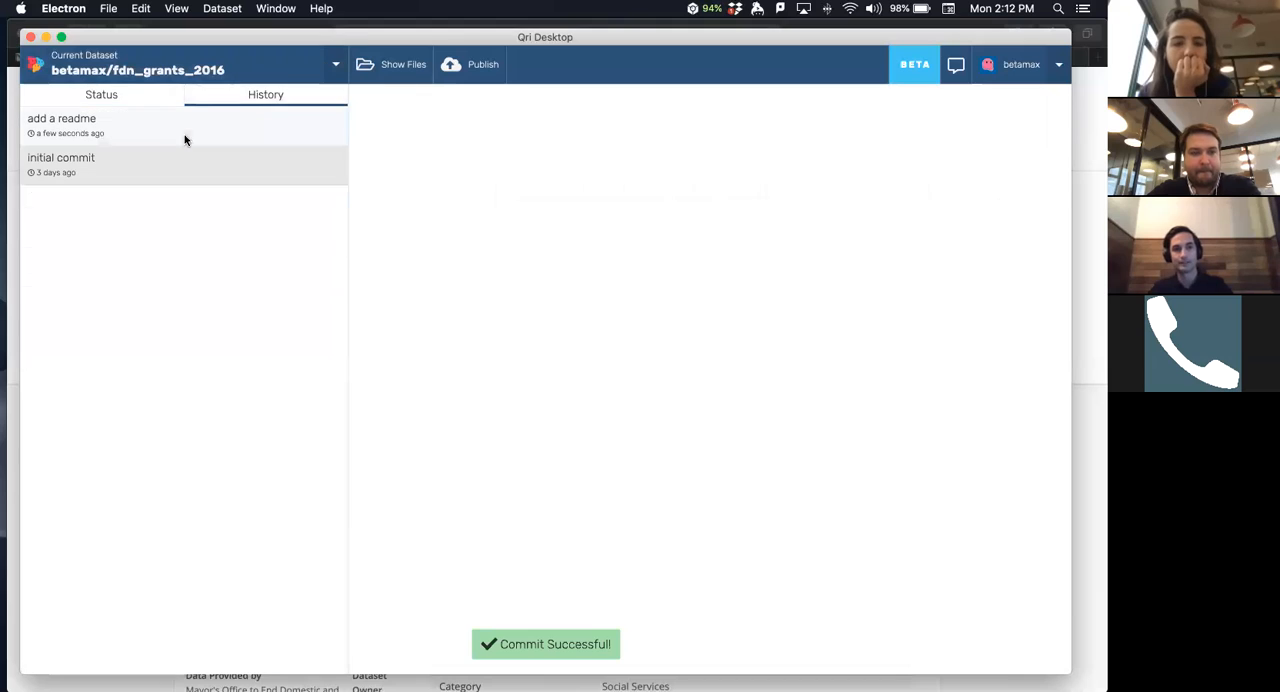
pyautogui.click(165, 140)
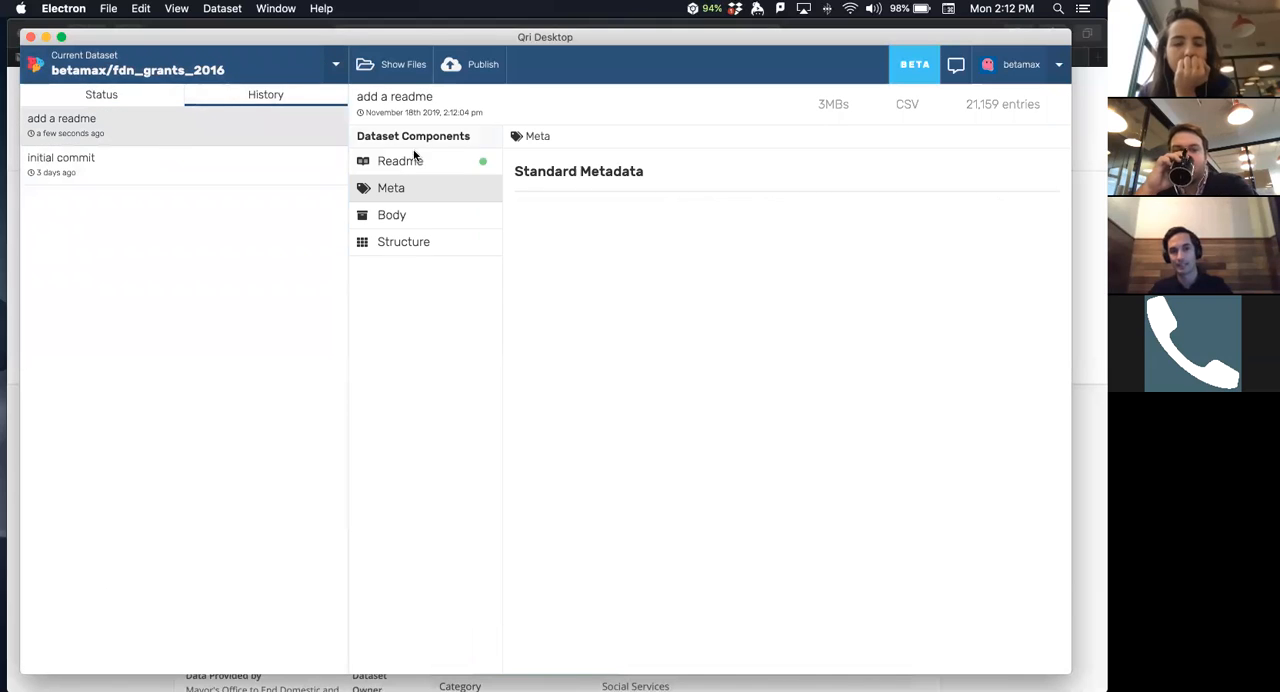
pyautogui.click(414, 161)
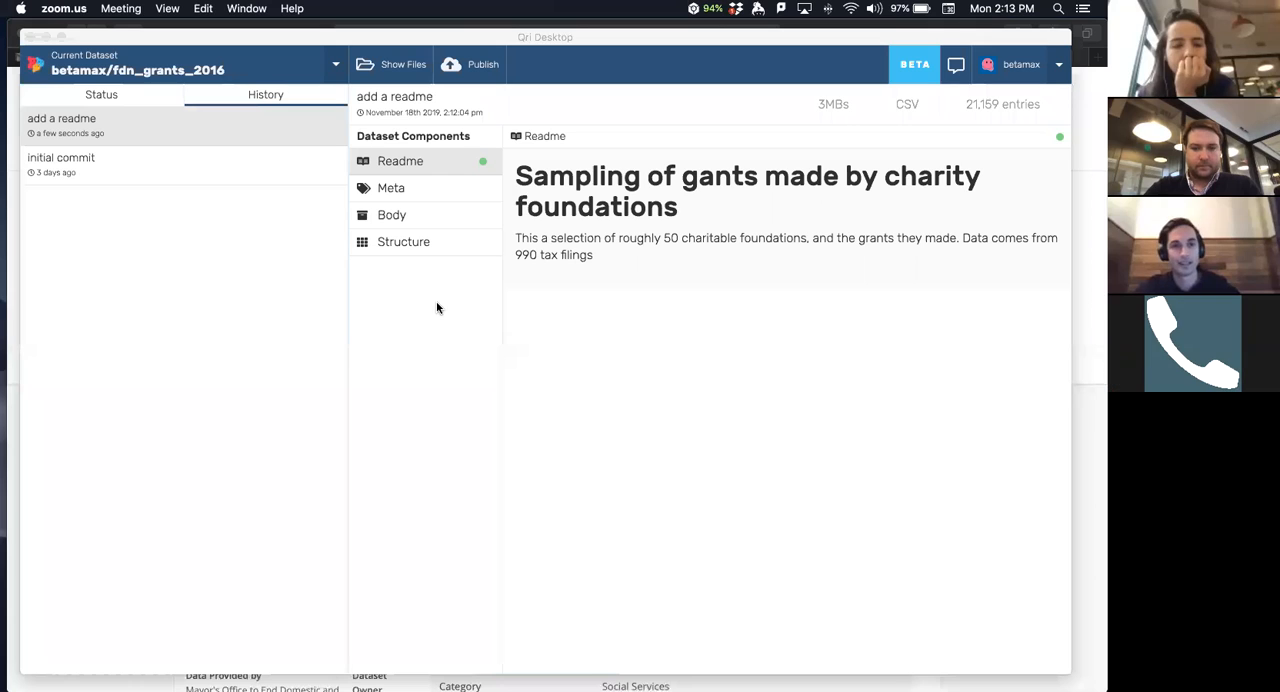
pyautogui.click(124, 34)
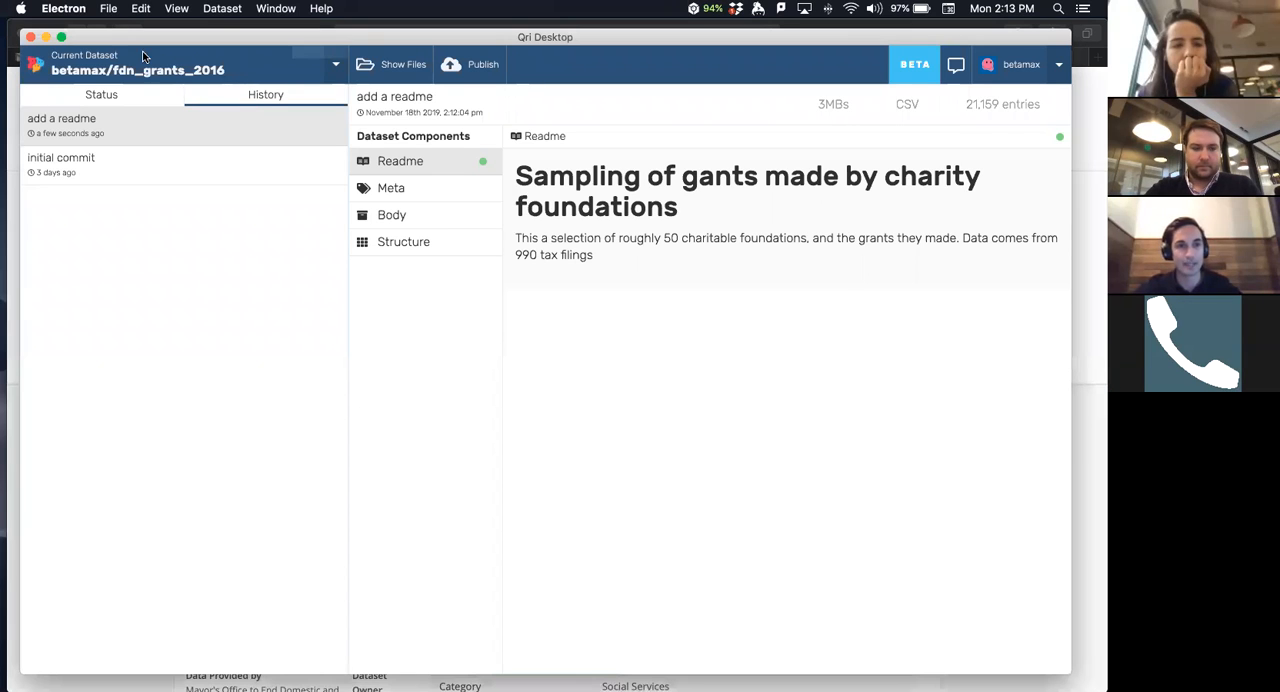
pyautogui.moveTo(144, 32); pyautogui.dragTo(129, 21)
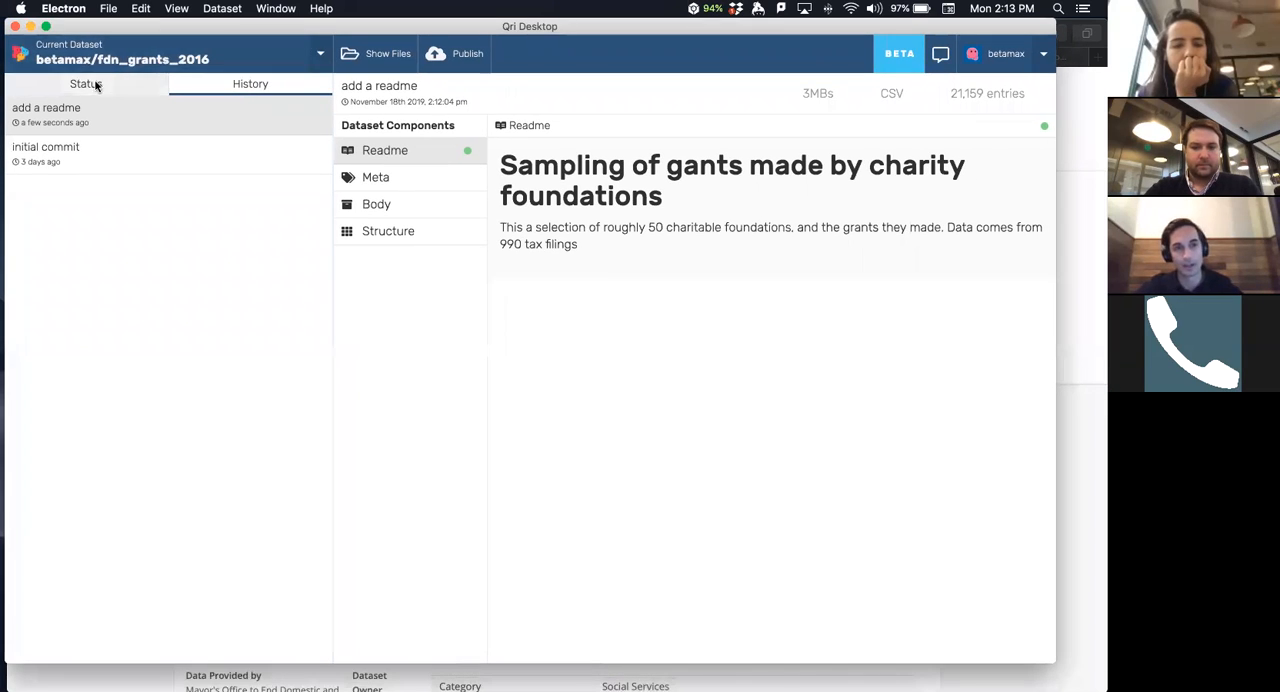
pyautogui.press('super+Tab')
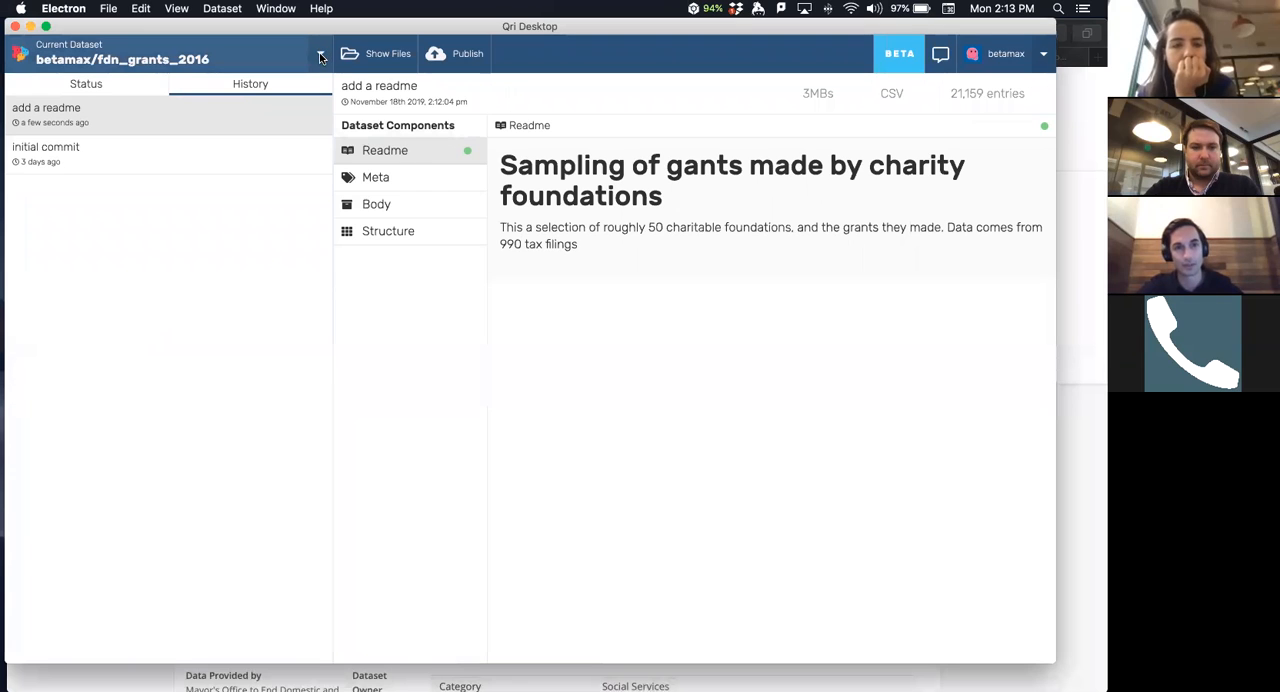
# - Open the form for creating a new dataset from the dataset list, and close both without creating anything
pyautogui.click(321, 57)
pyautogui.click(198, 92)
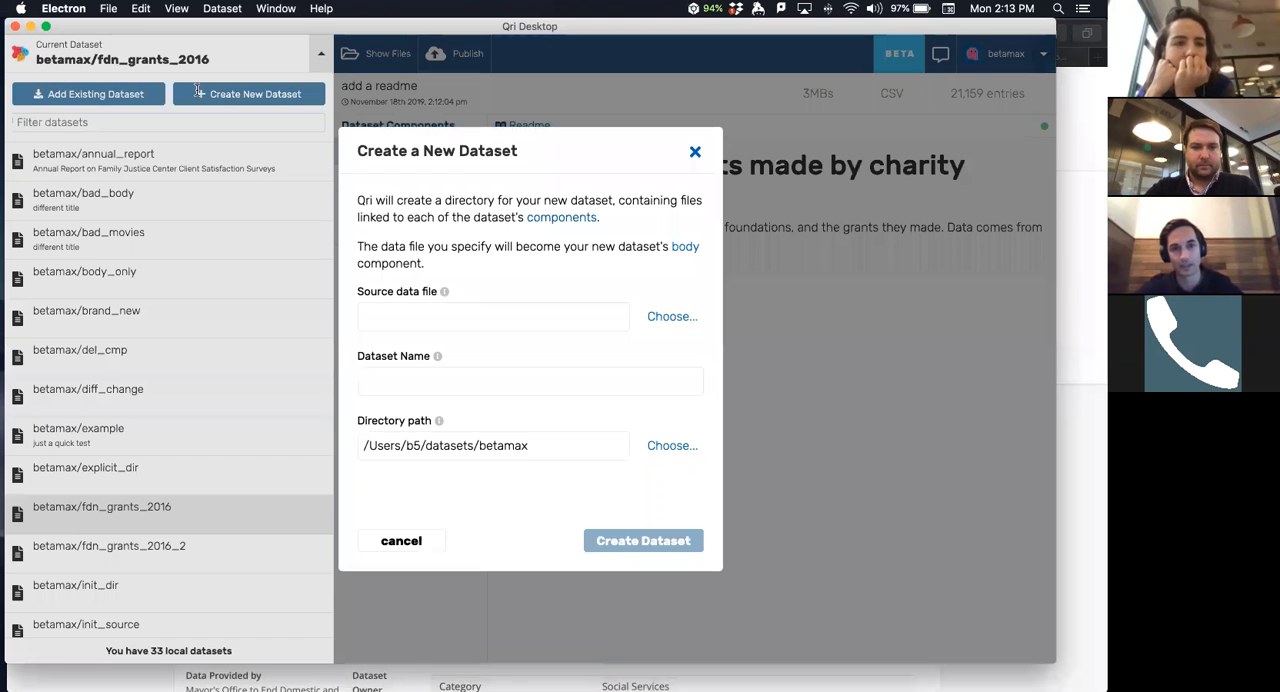
pyautogui.click(694, 154)
pyautogui.click(324, 62)
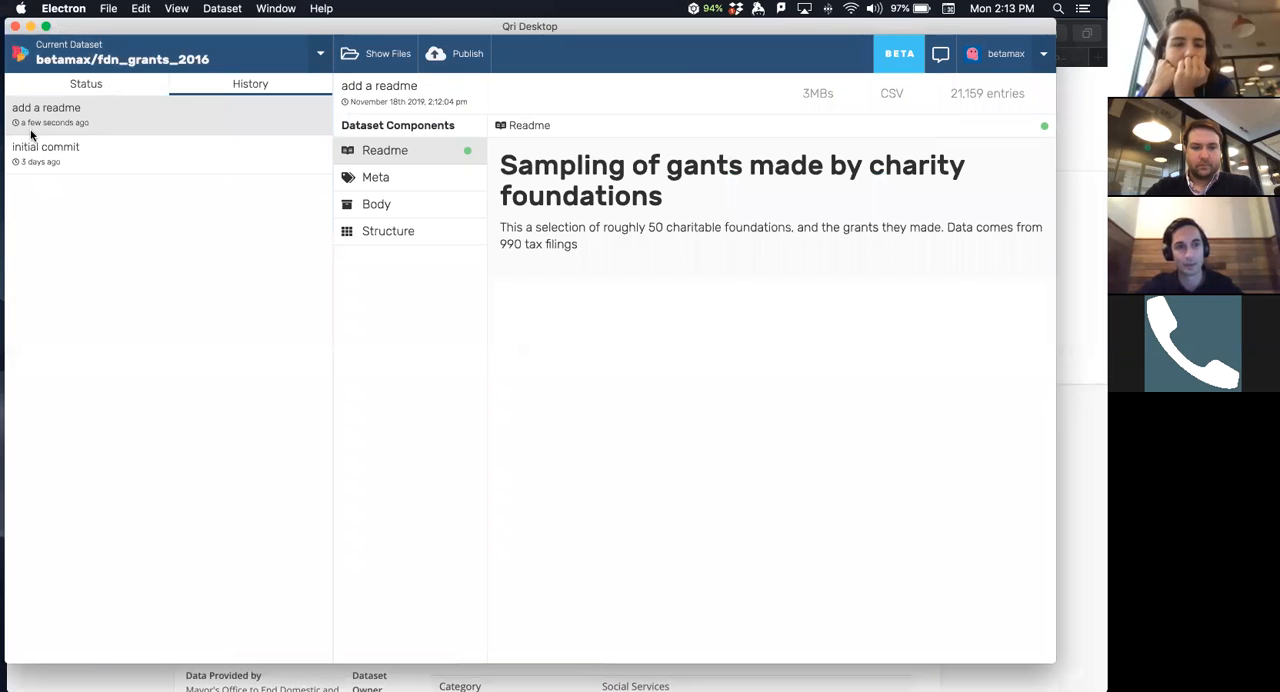
# - Return to the dataset's working status and enter "initial commit" as the commit message
pyautogui.click(60, 85)
pyautogui.click(98, 541)
pyautogui.write('initial commit')
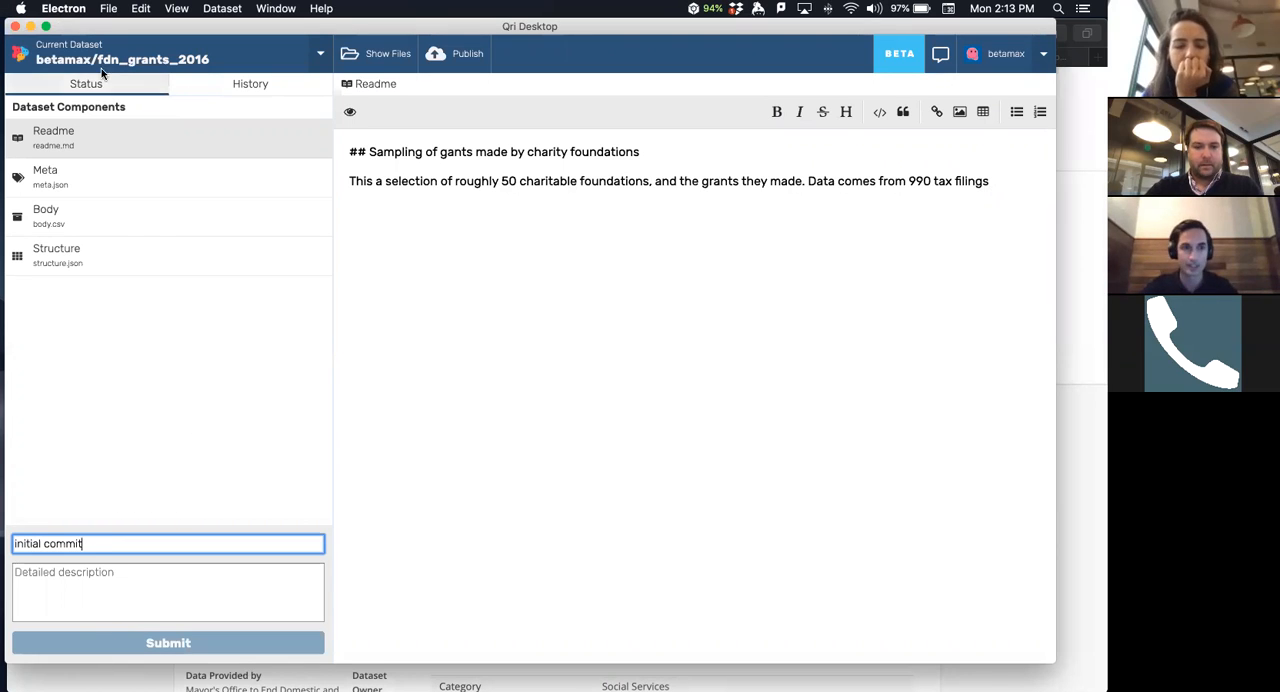
pyautogui.moveTo(102, 27); pyautogui.dragTo(110, 212)
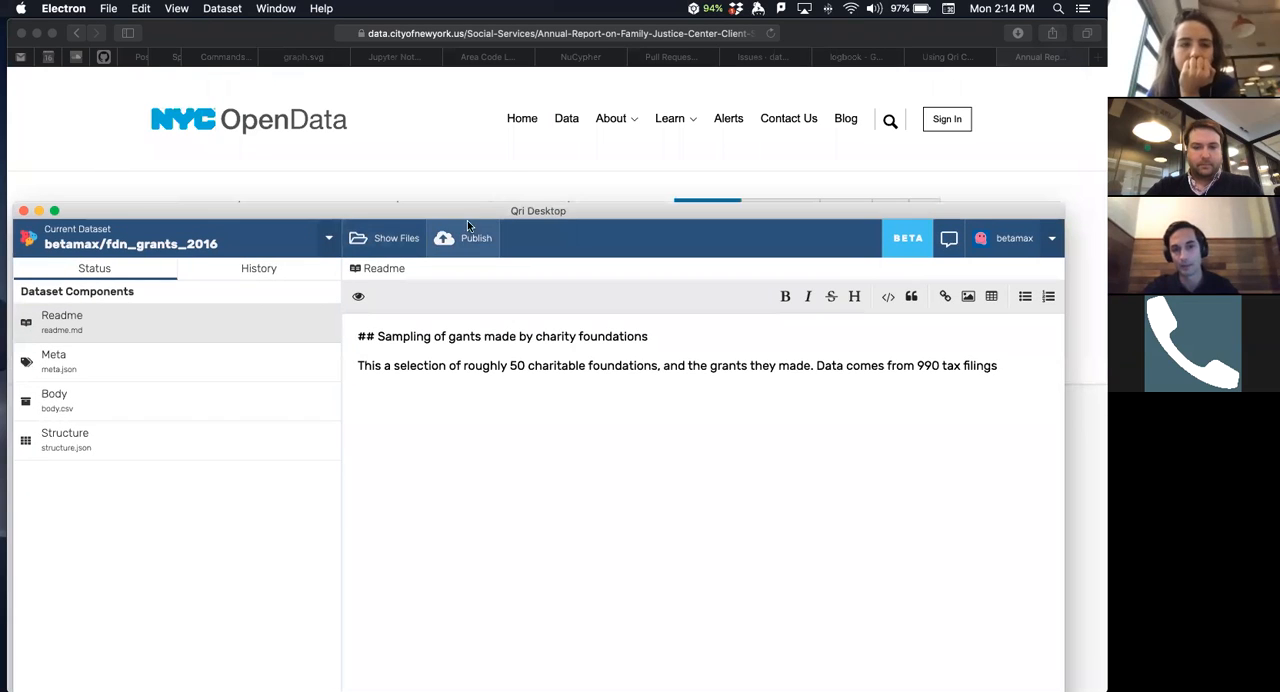
pyautogui.moveTo(227, 212); pyautogui.dragTo(227, 28)
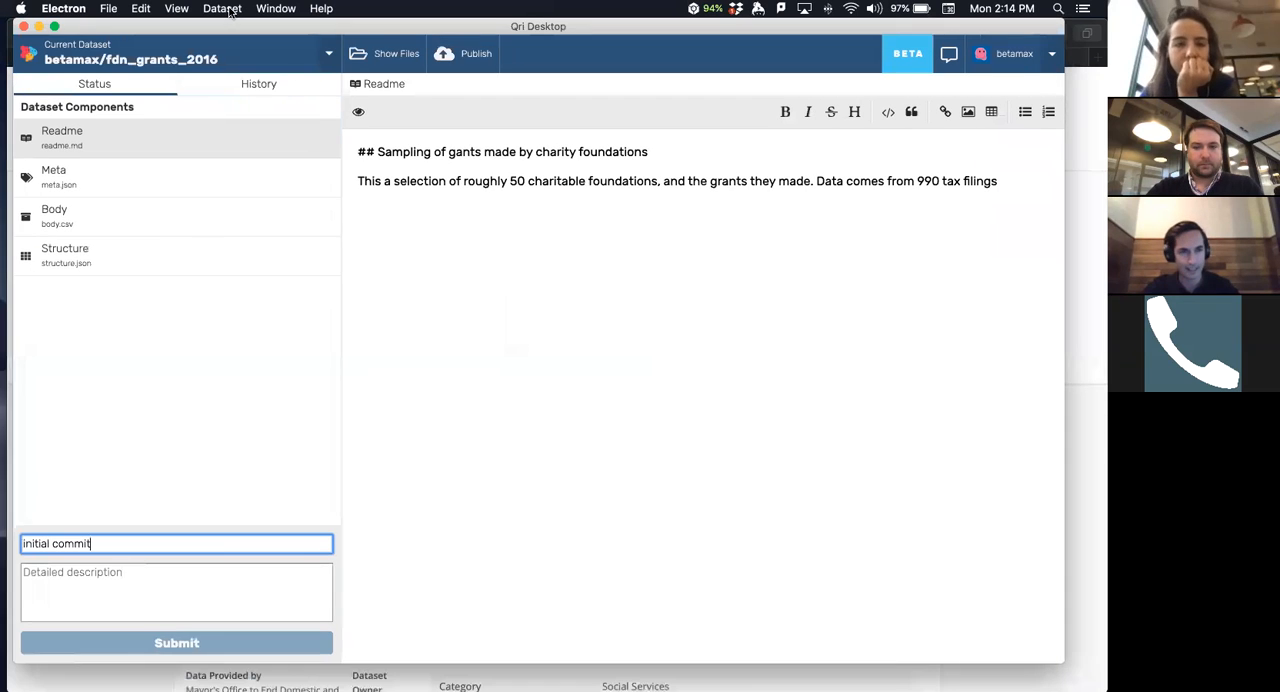
pyautogui.click(537, 305)
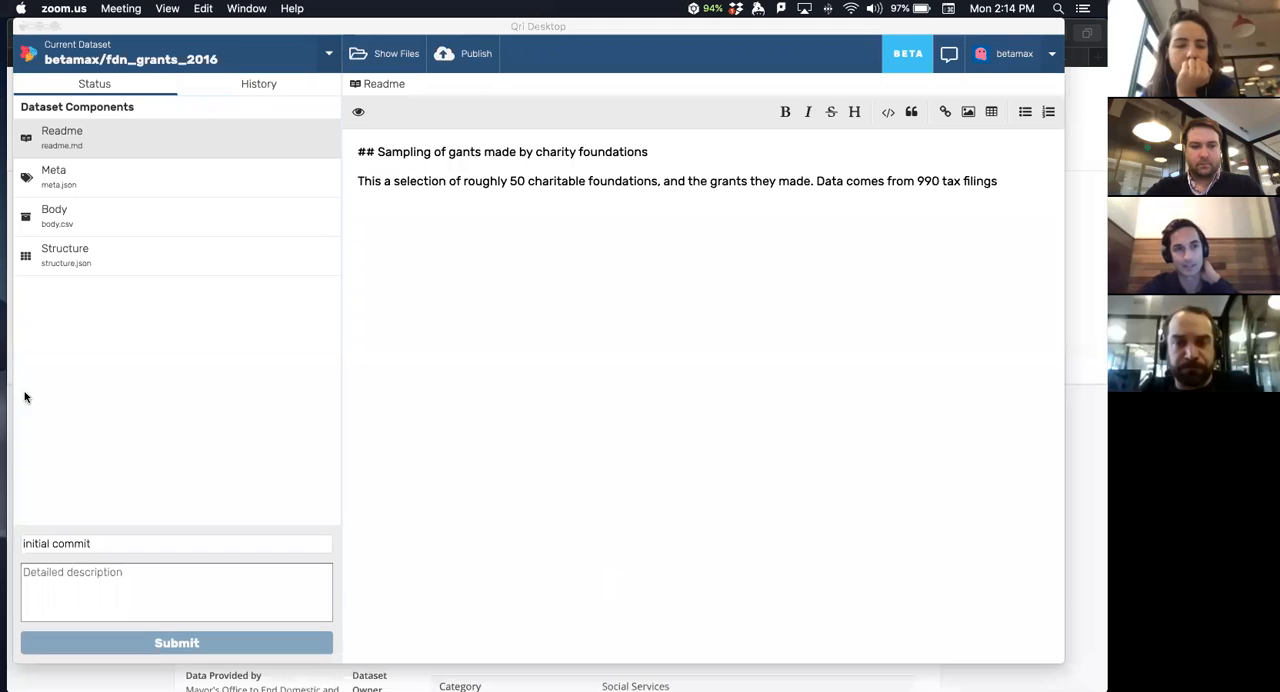
pyautogui.click(68, 418)
pyautogui.moveTo(188, 27); pyautogui.dragTo(190, 36)
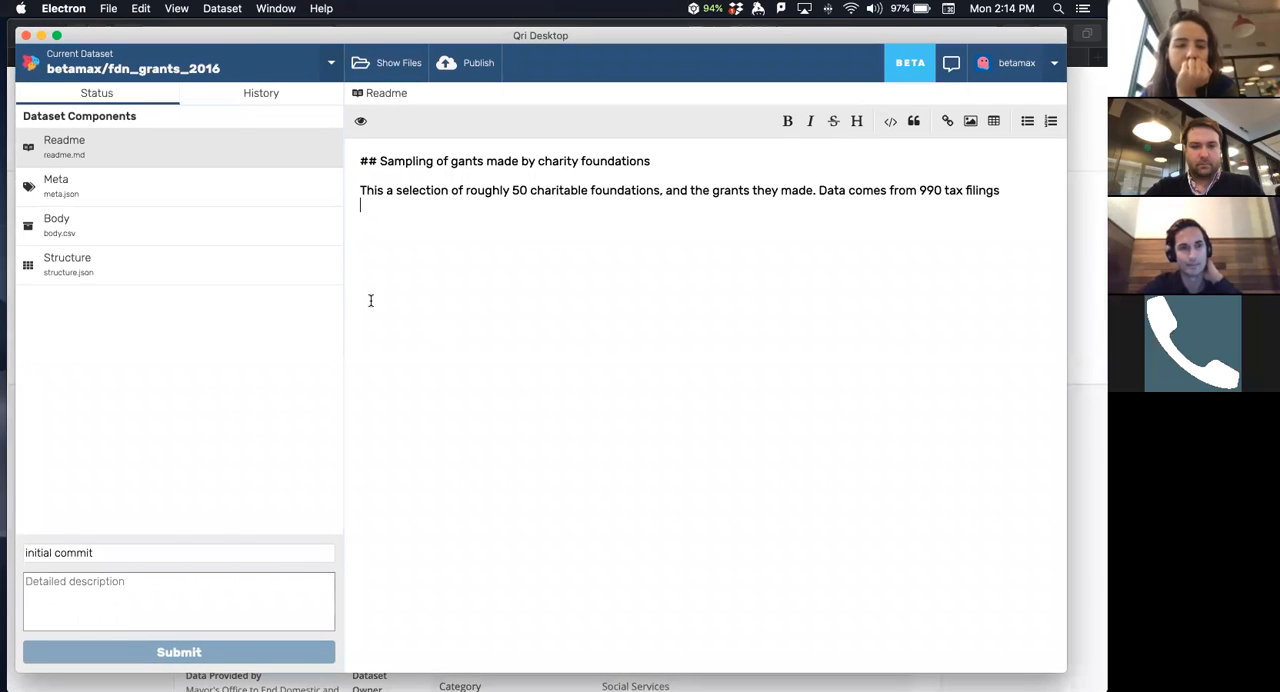
# - Switch the current dataset to betamax/annual_report and reload the application window
pyautogui.click(188, 66)
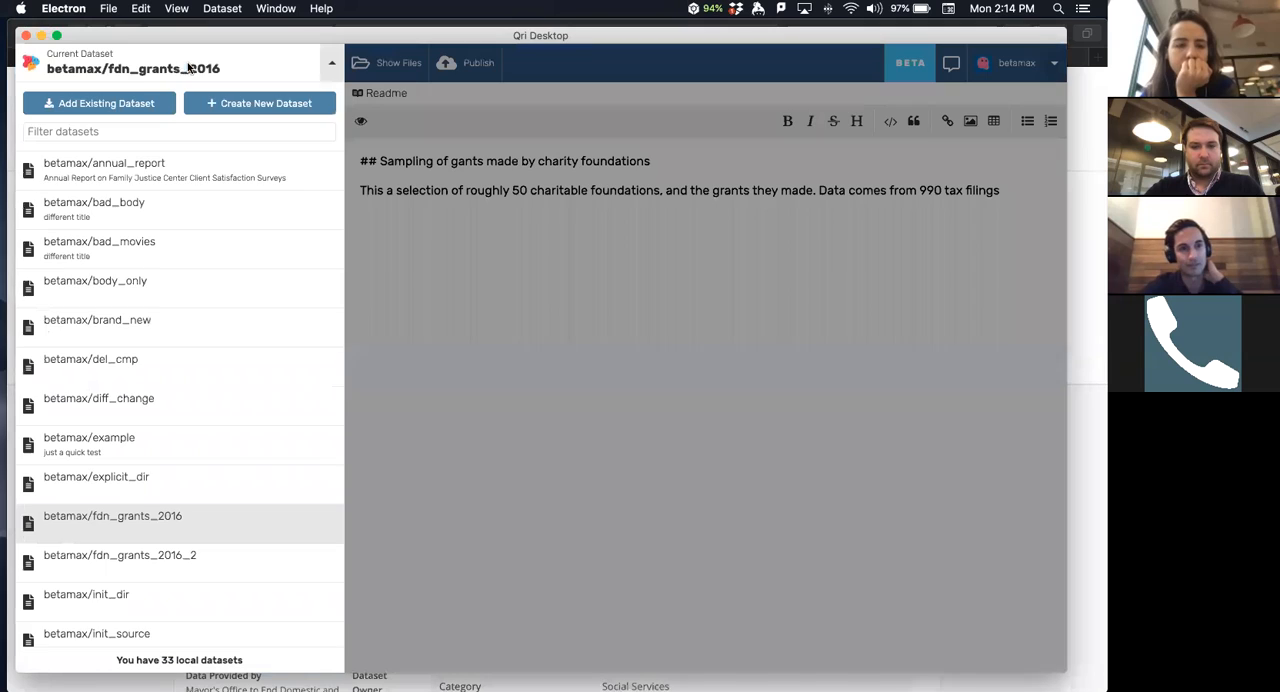
pyautogui.click(68, 176)
pyautogui.press('super+r')
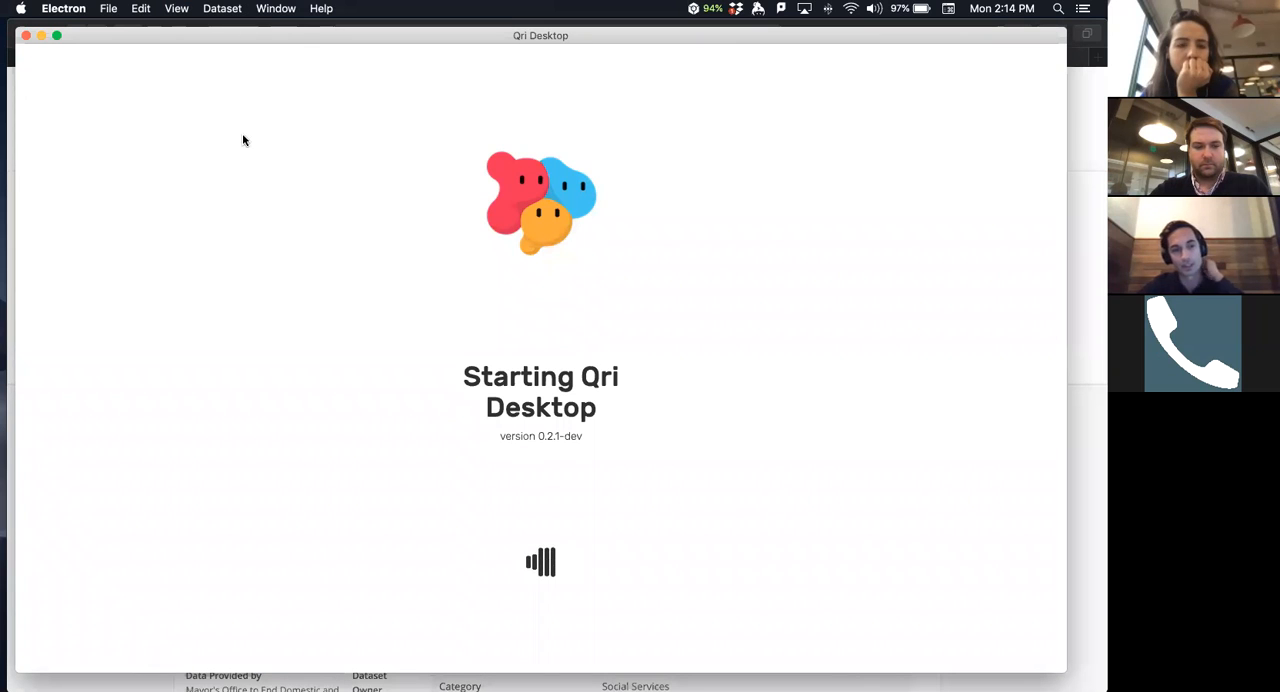
# - Reload the application window again while the annual_report dataset is open
pyautogui.click(221, 9)
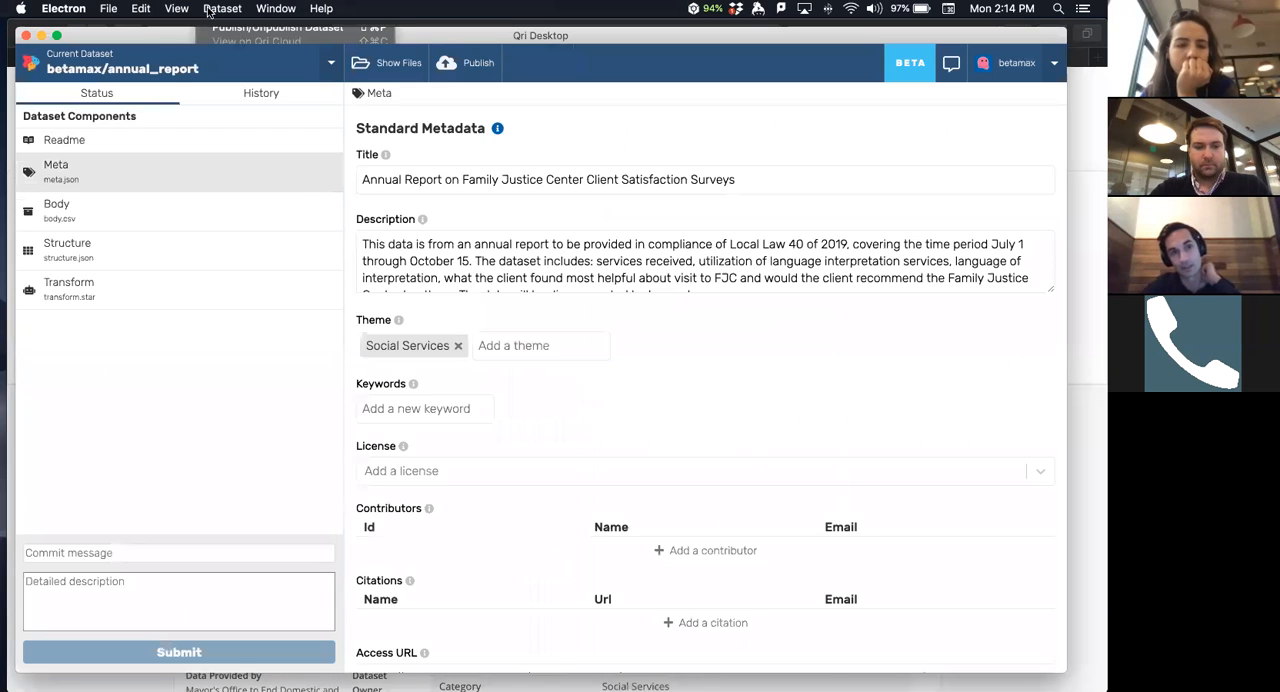
pyautogui.moveTo(178, 9)
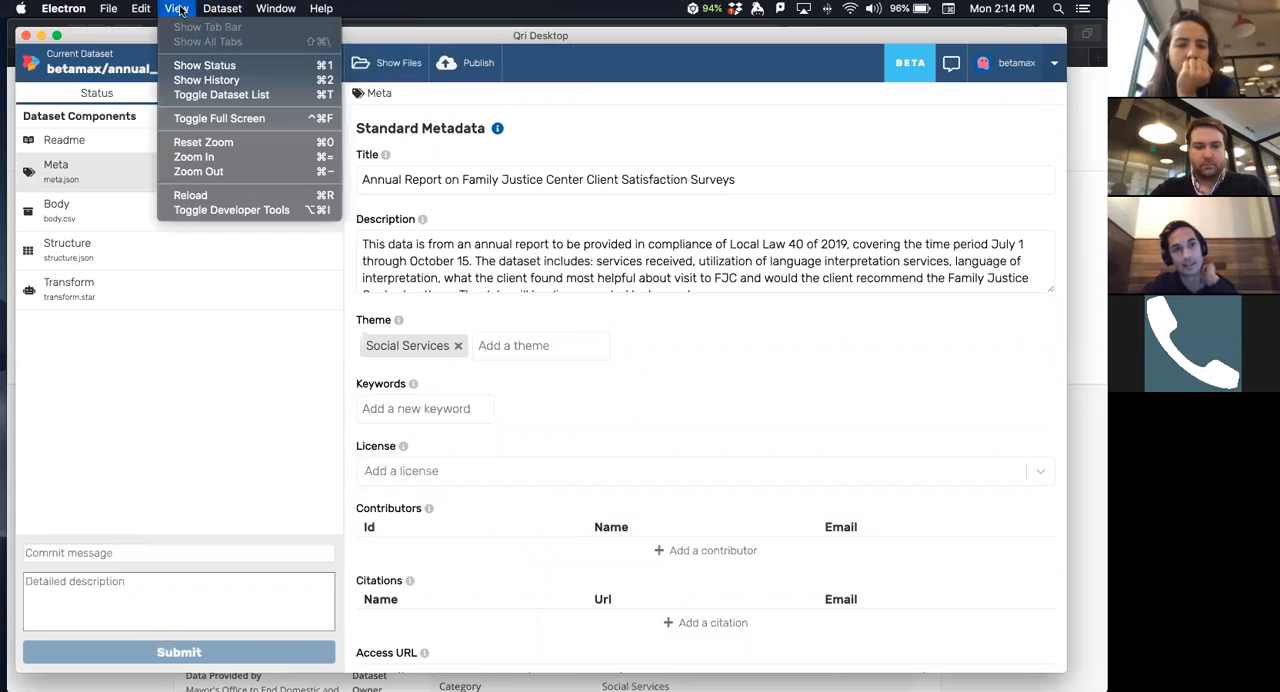
pyautogui.click(262, 9)
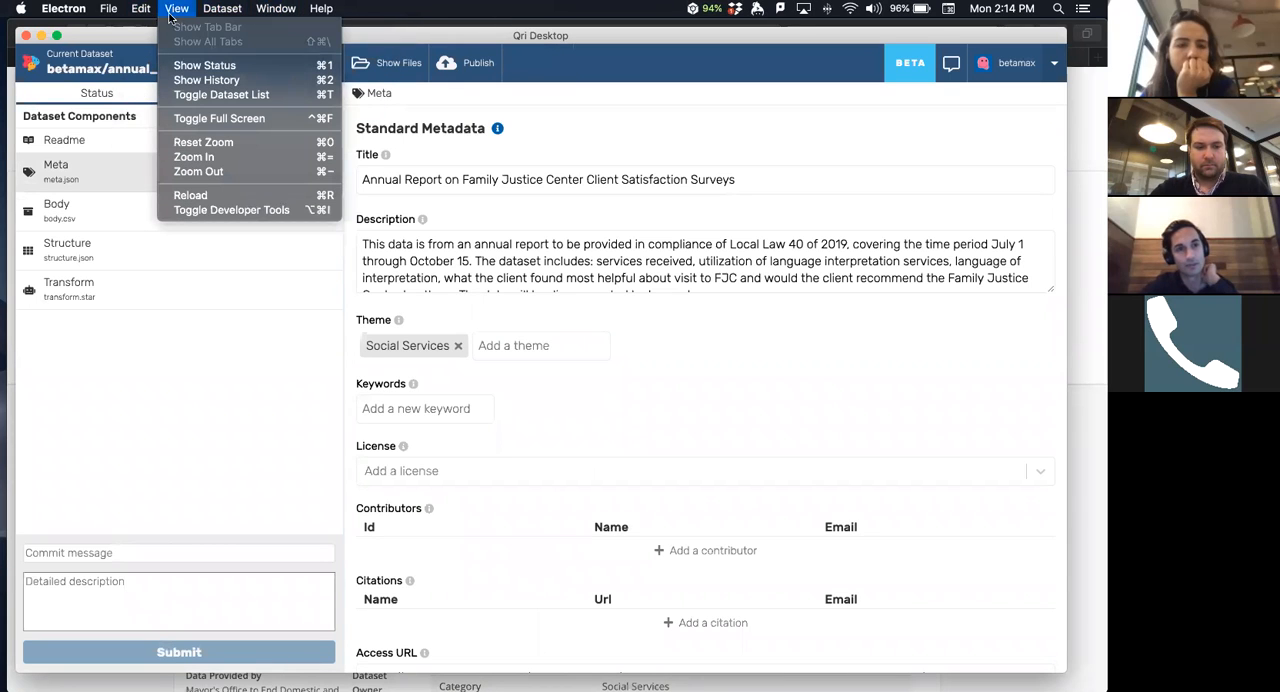
pyautogui.click(213, 197)
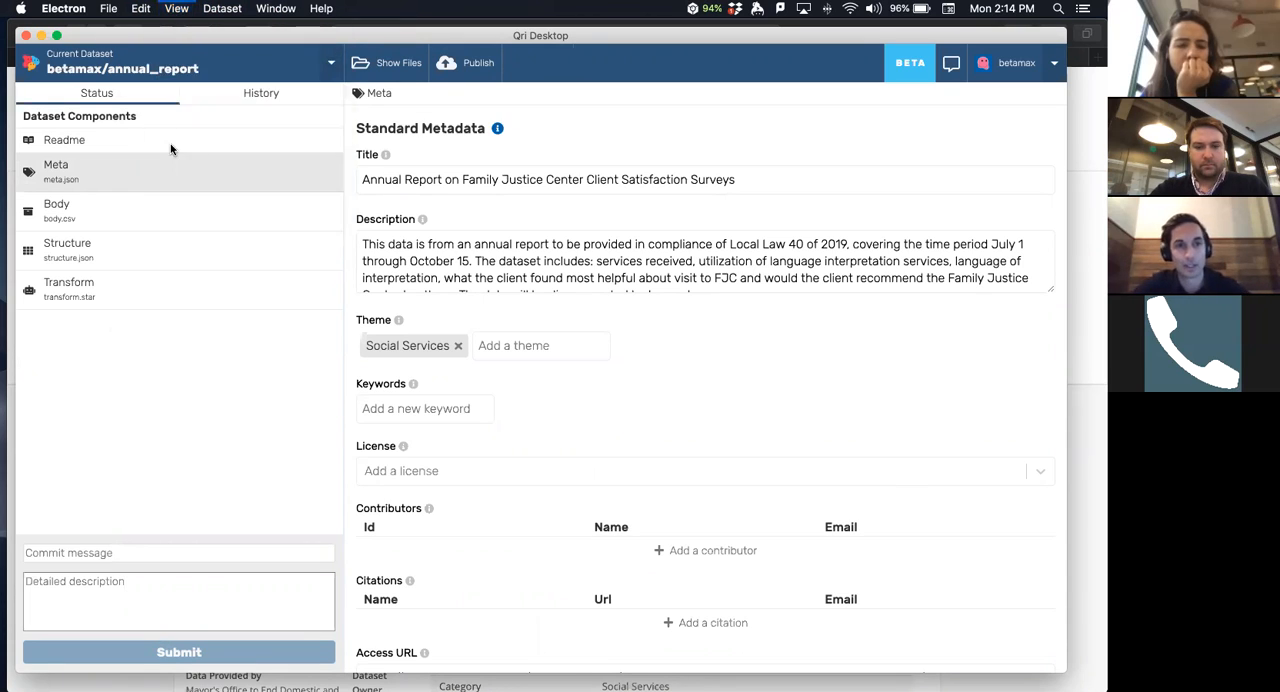
pyautogui.click(178, 10)
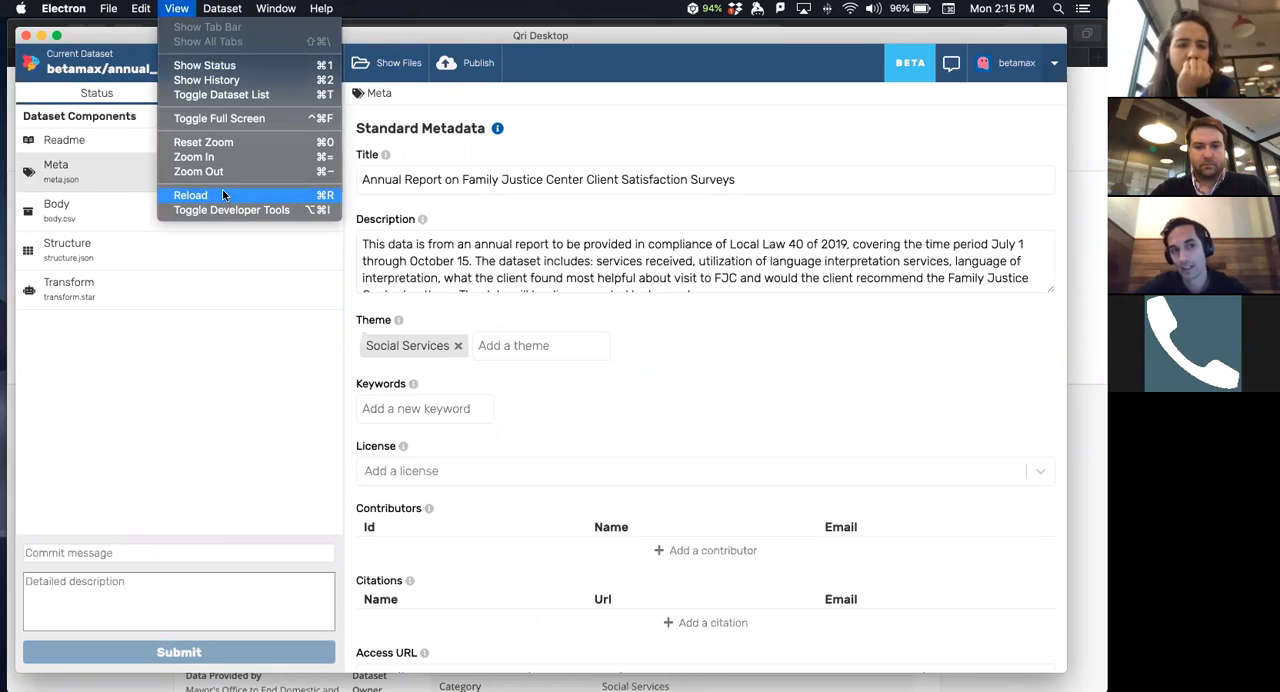
pyautogui.click(210, 195)
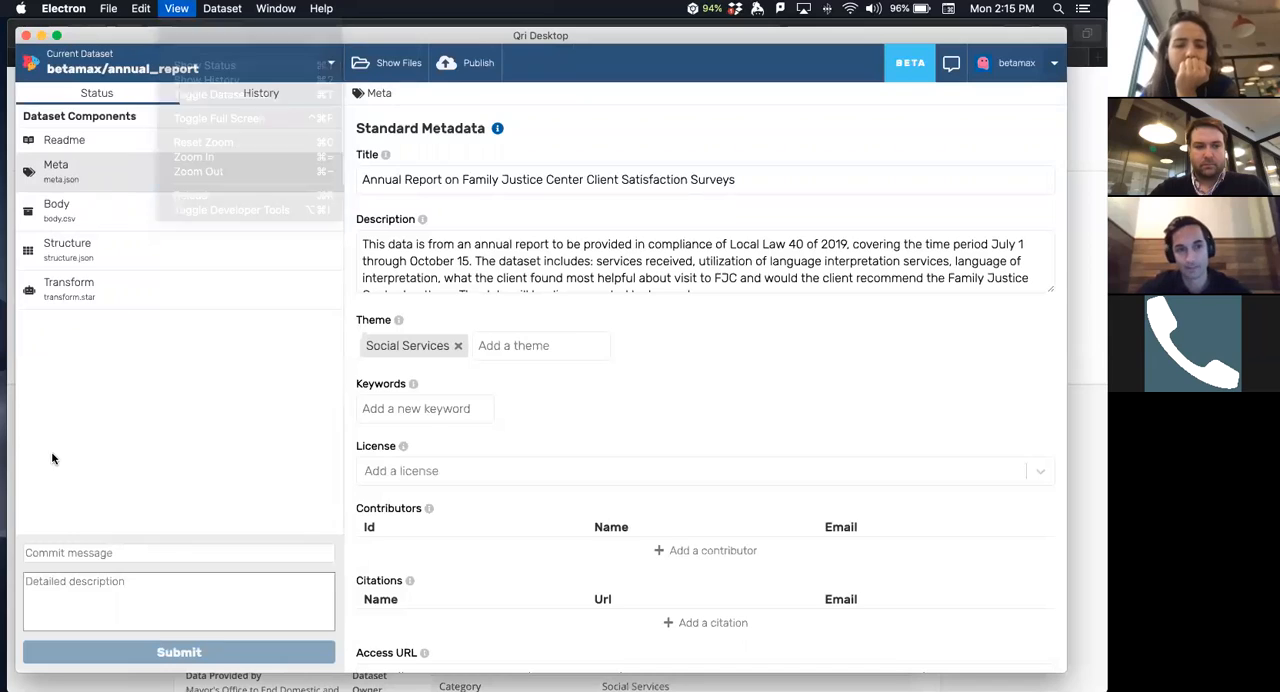